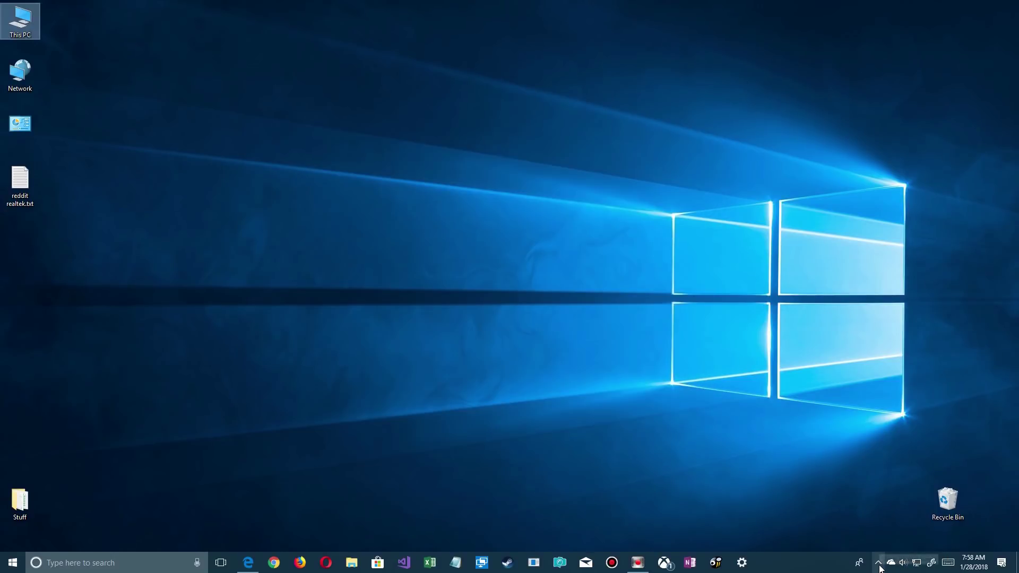
# Show the hidden system tray icons from the taskbar chevron.
pyautogui.click(878, 565)
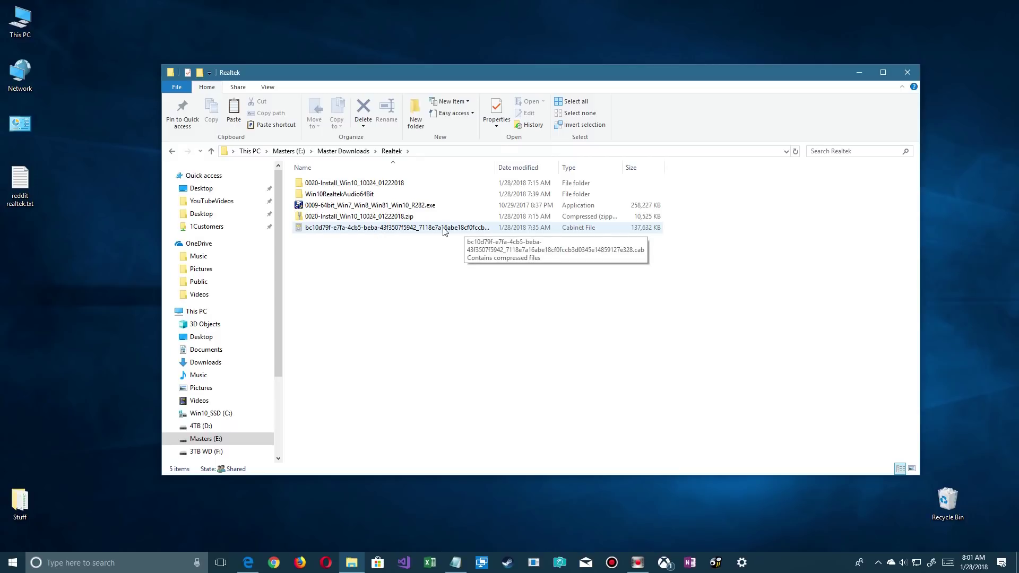
# Select the downloaded driver .cab file and inspect its extraction options without extracting.
pyautogui.click(417, 230)
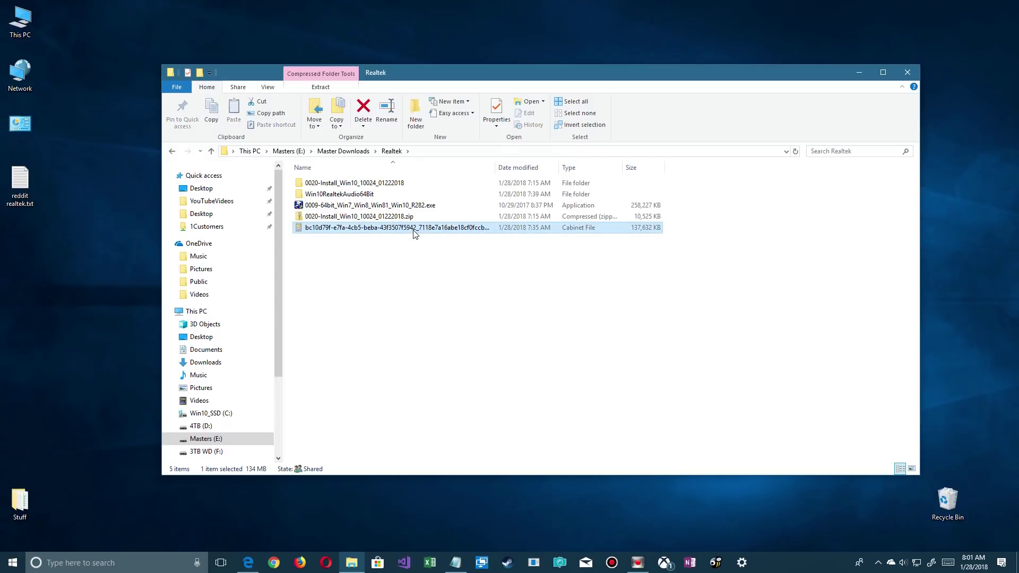
pyautogui.click(324, 88)
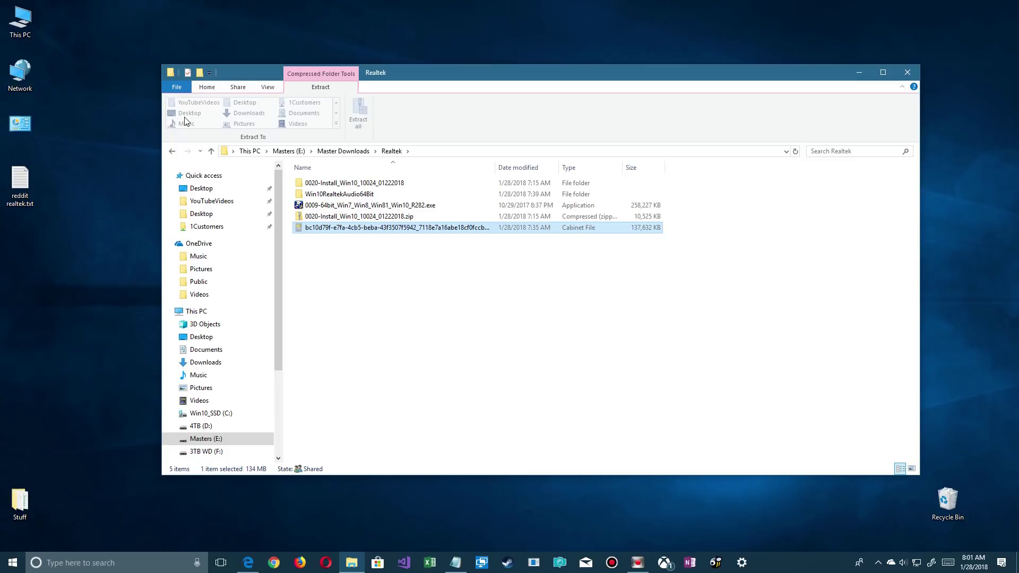
pyautogui.rightClick(318, 216)
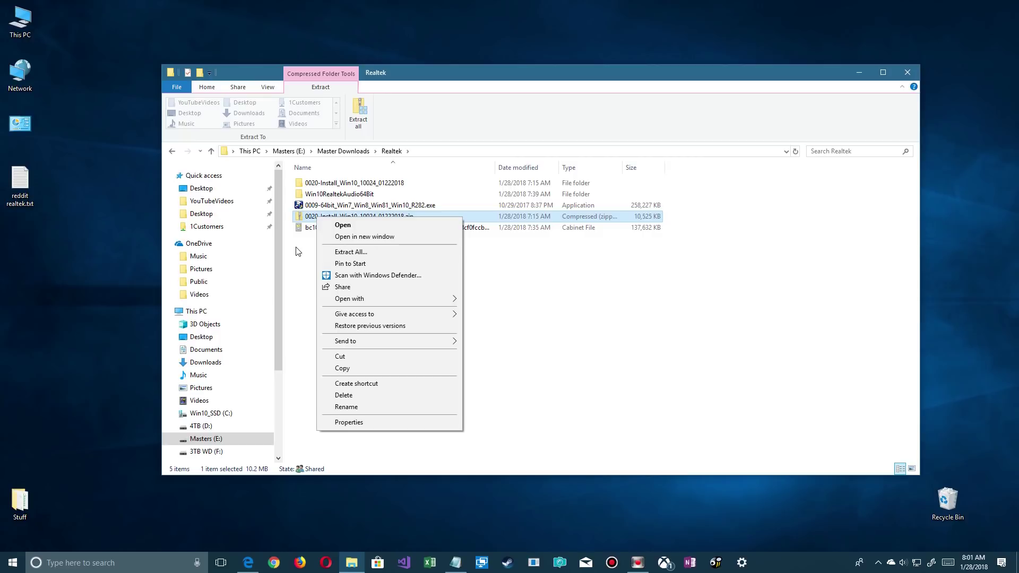
pyautogui.click(307, 258)
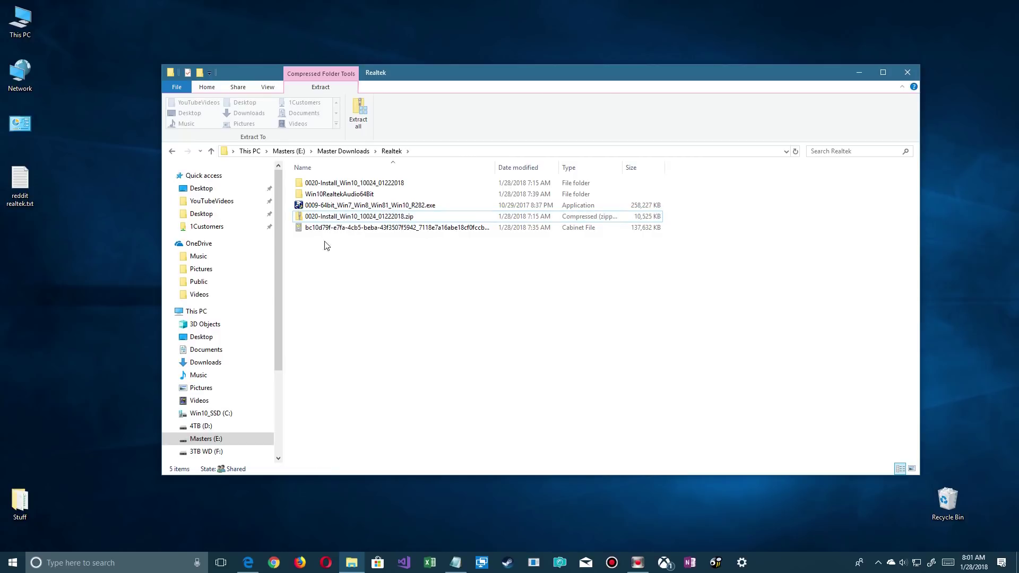
pyautogui.rightClick(336, 229)
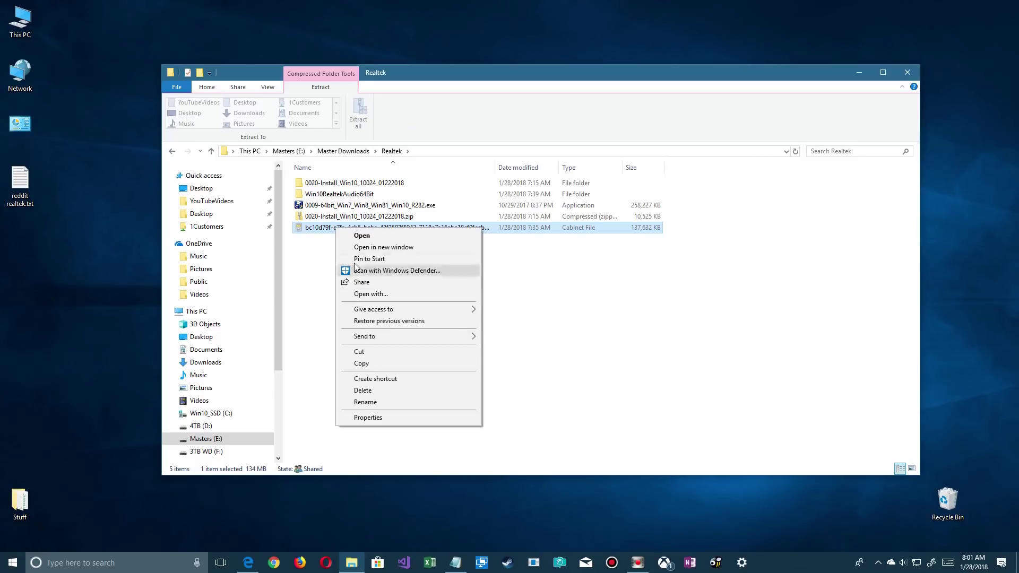
# Open the cabinet, select all 310 driver files, and return to the Realtek folder.
pyautogui.doubleClick(322, 233)
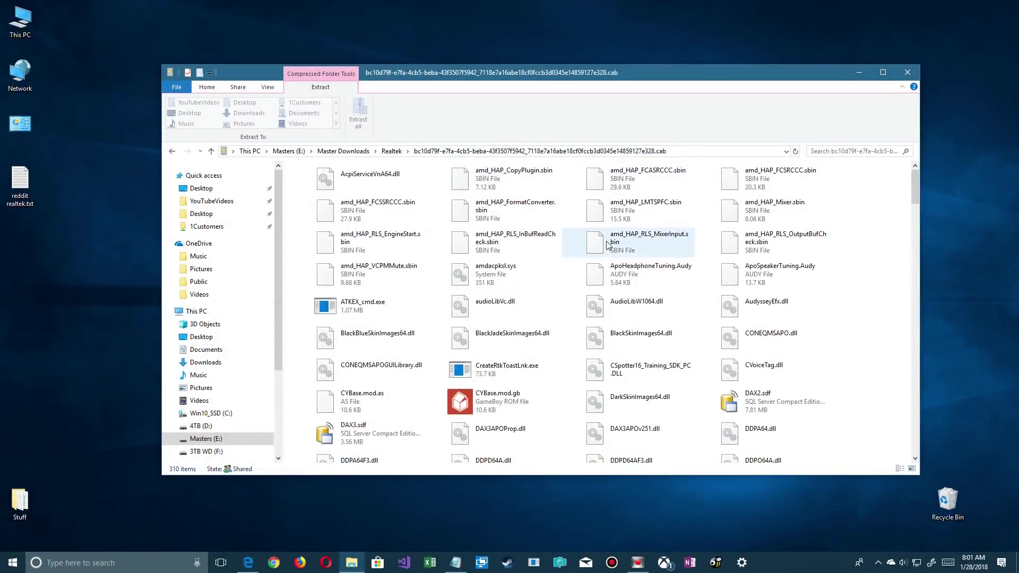
pyautogui.hotkey('ctrl', 'a')
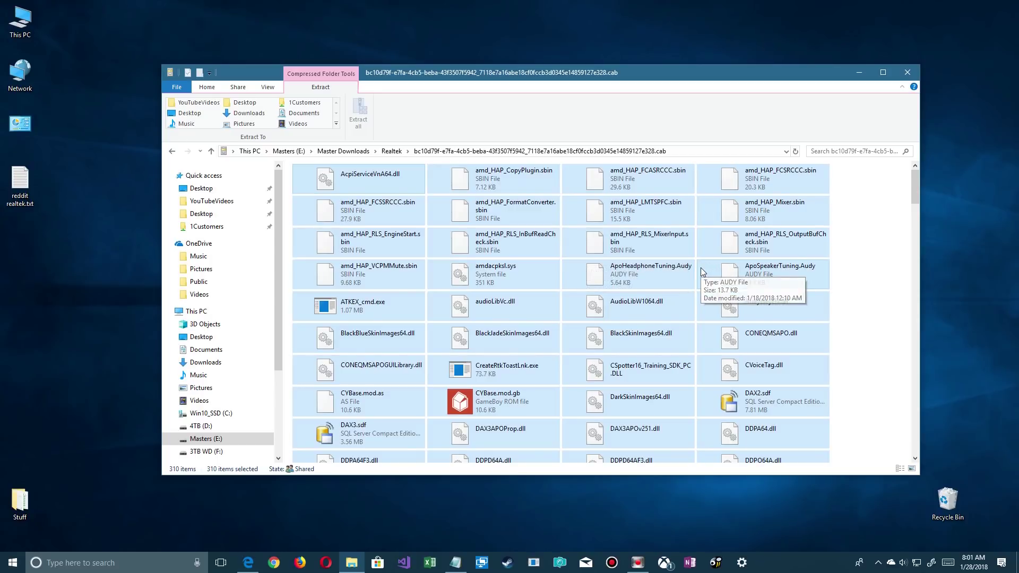
pyautogui.click(392, 151)
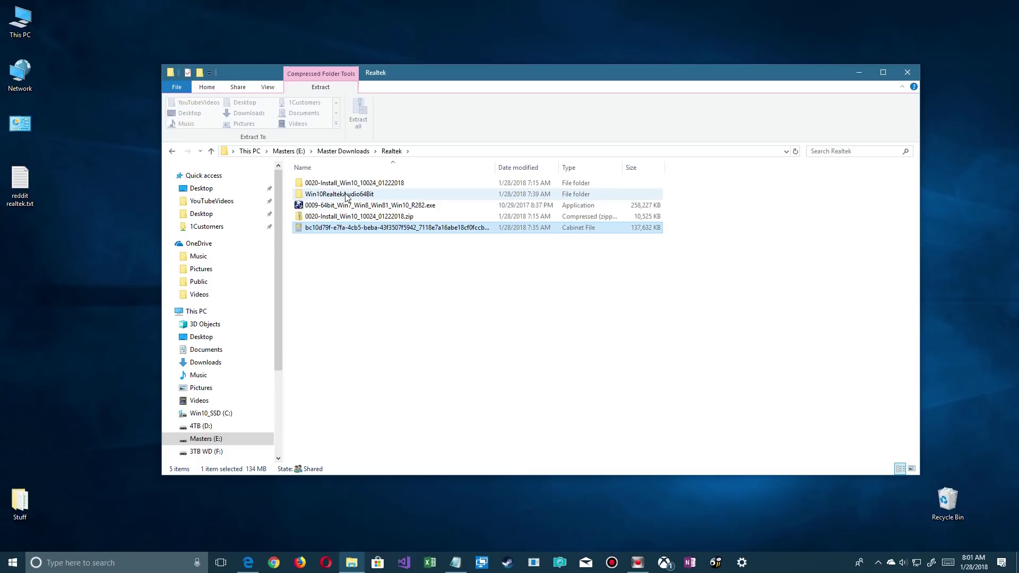
# Create a new folder named 'Demo folder' inside Realtek.
pyautogui.rightClick(348, 274)
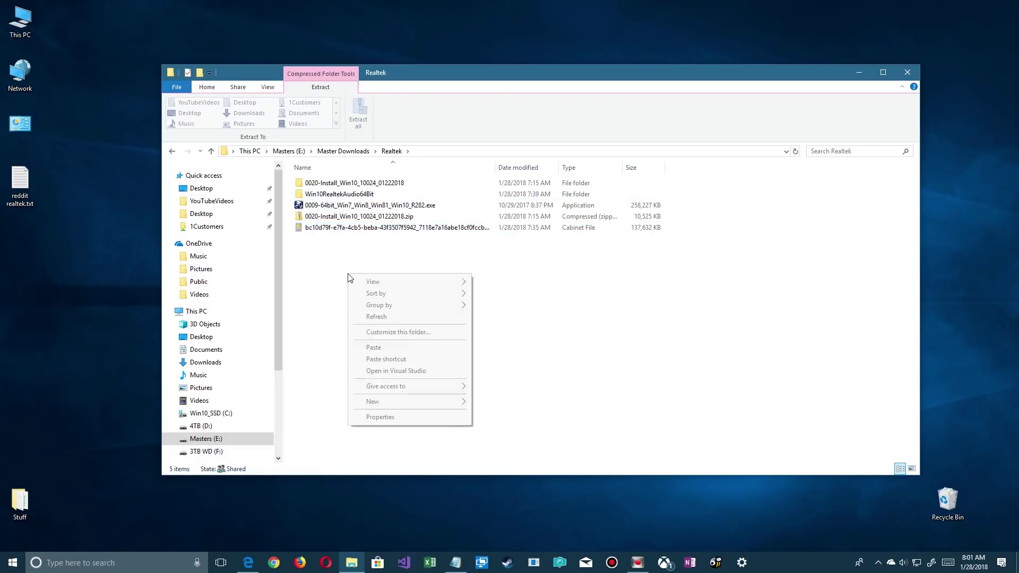
pyautogui.moveTo(375, 403)
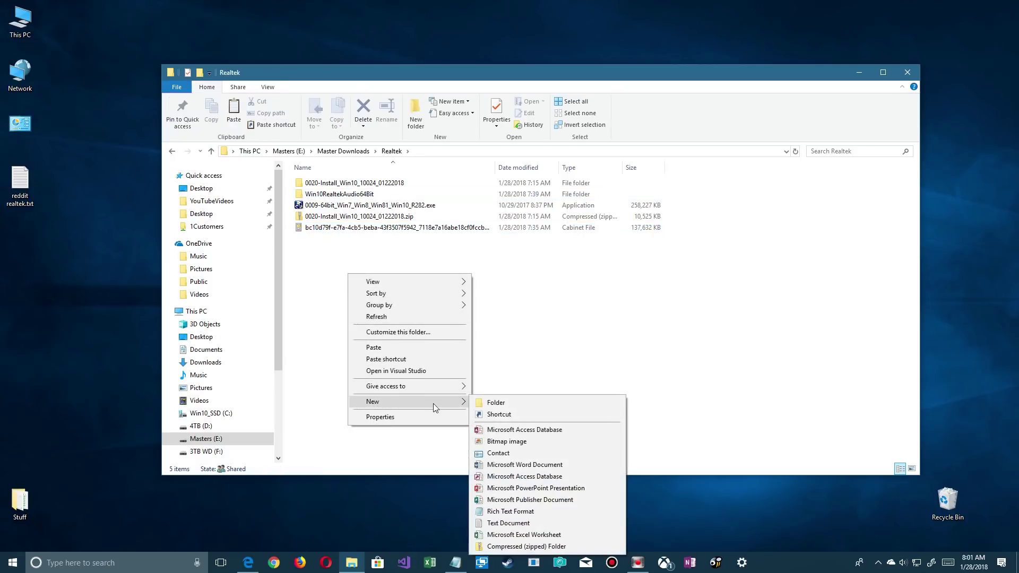
pyautogui.click(487, 406)
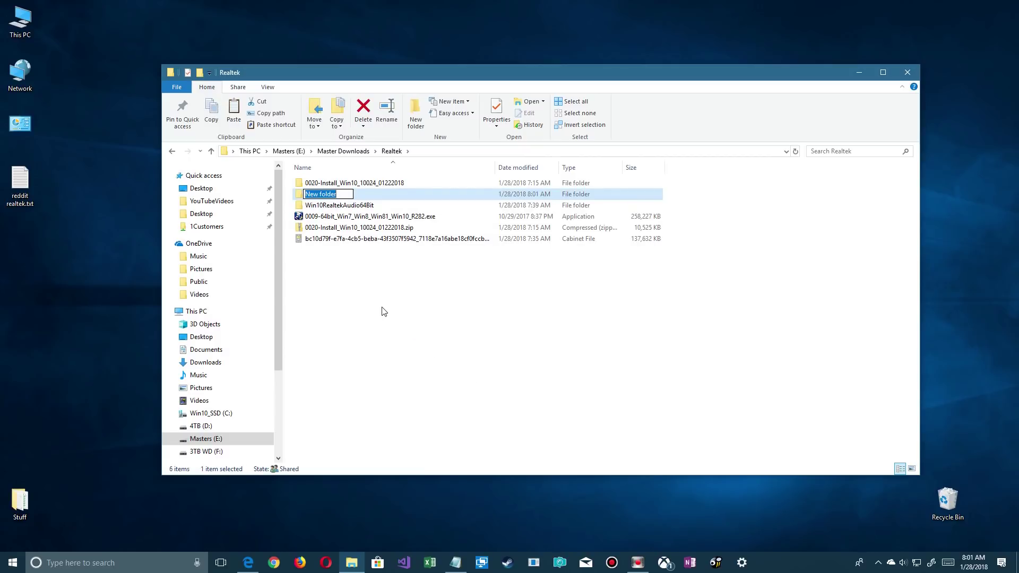
pyautogui.write('Demo folder')
pyautogui.press('Return')
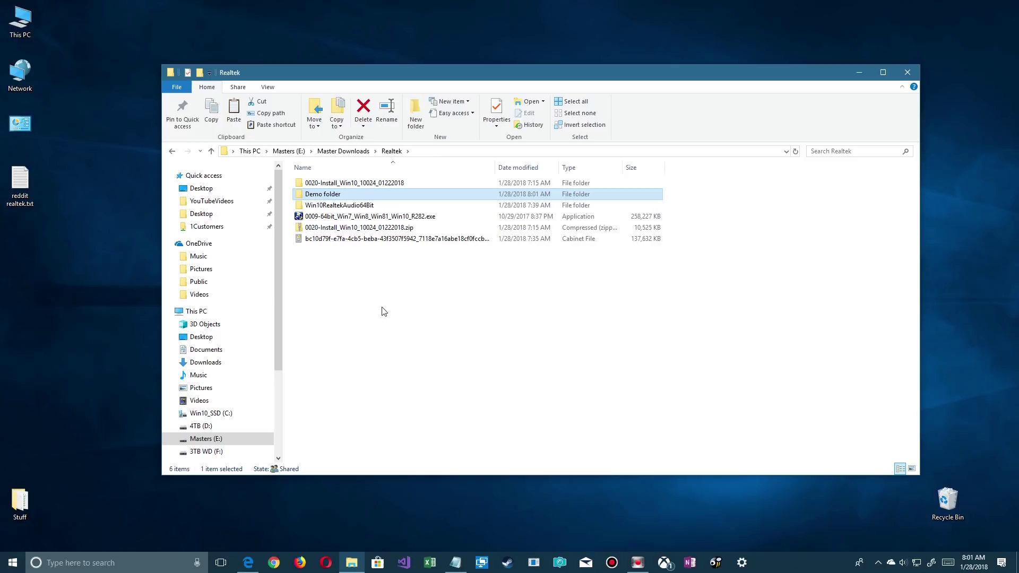
# Paste the cabinet files into Demo folder, cancelling the copy after 31 files.
pyautogui.doubleClick(306, 197)
pyautogui.rightClick(408, 248)
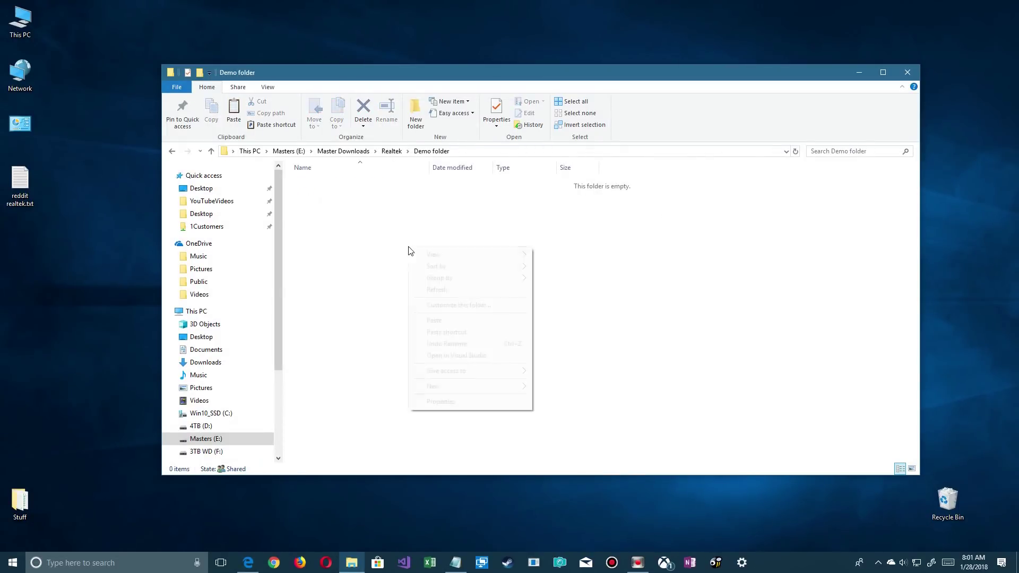
pyautogui.click(436, 321)
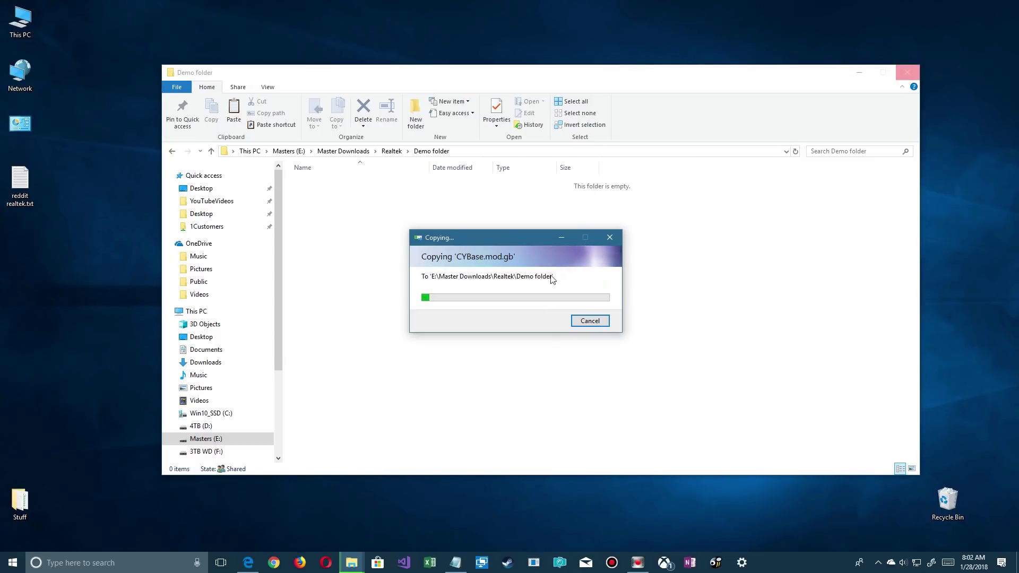
pyautogui.click(590, 321)
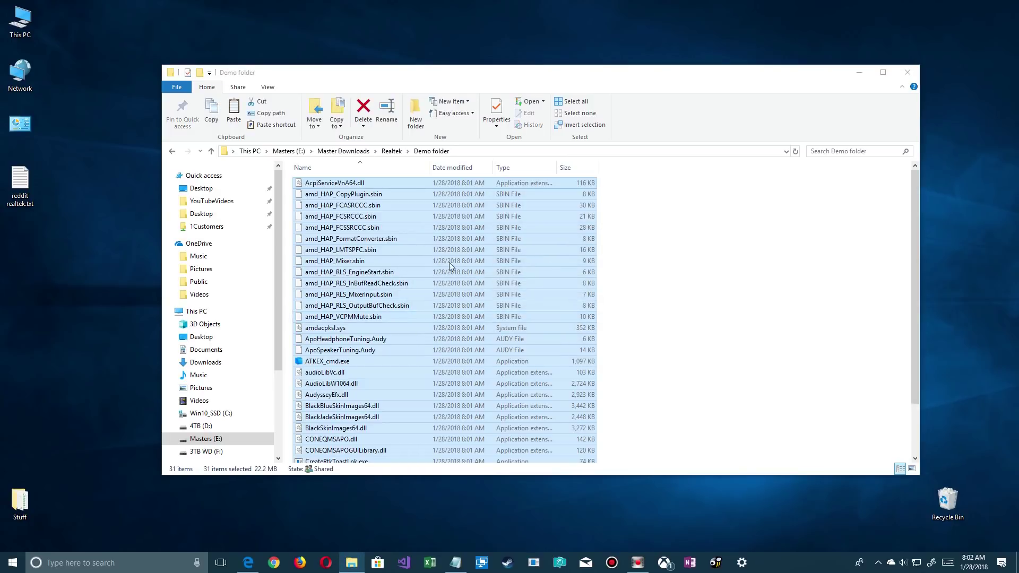
# Delete the Demo folder from the Realtek folder.
pyautogui.click(392, 151)
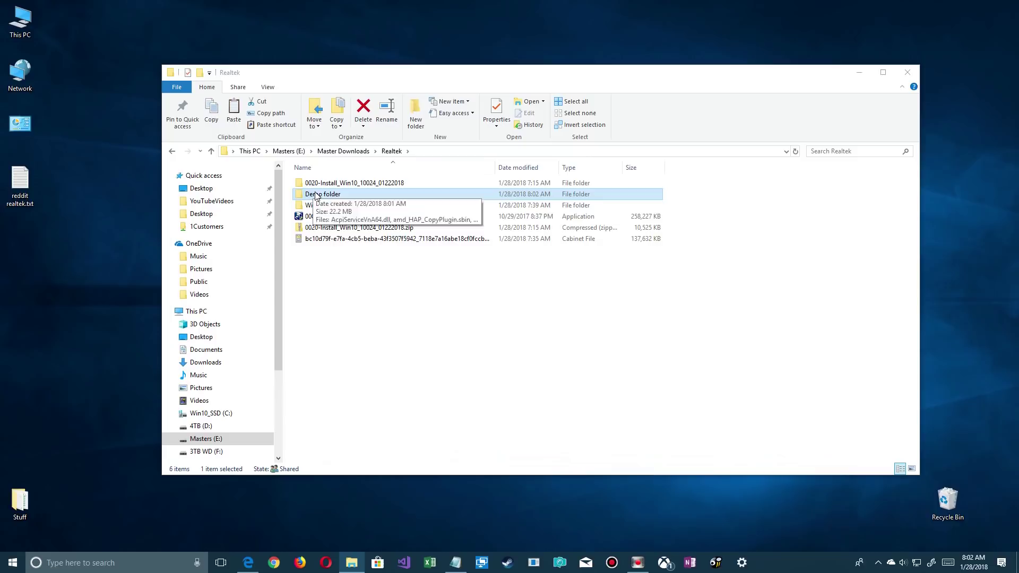
pyautogui.rightClick(317, 196)
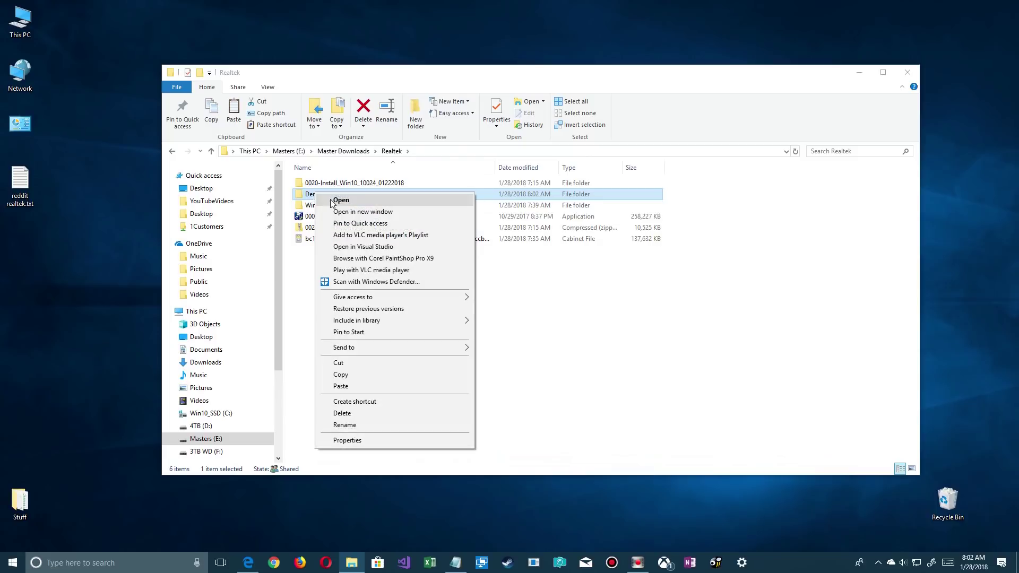
pyautogui.click(343, 413)
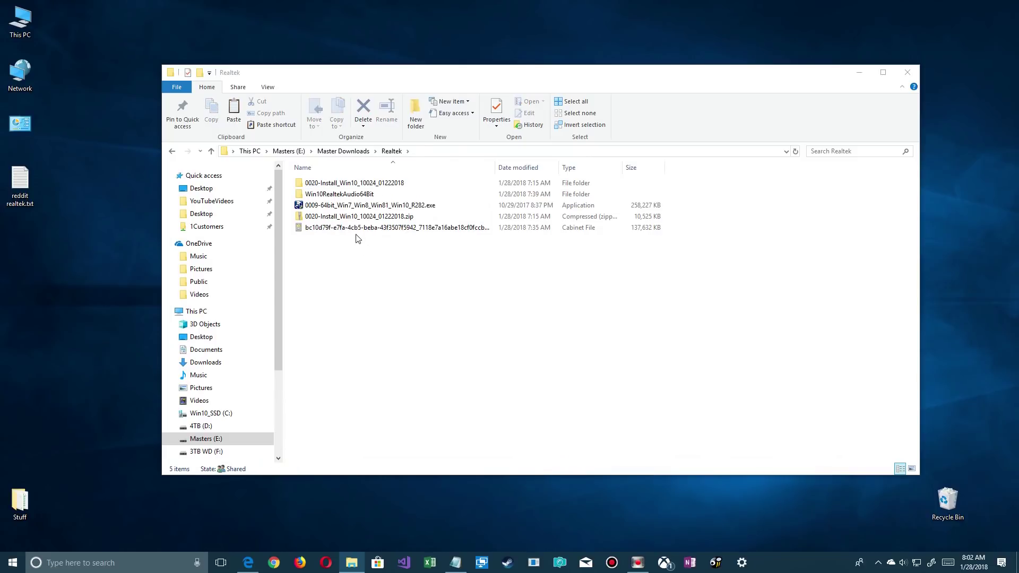
# Check that Win10RealtekAudio64Bit holds all 310 driver files, then return to Realtek.
pyautogui.doubleClick(317, 195)
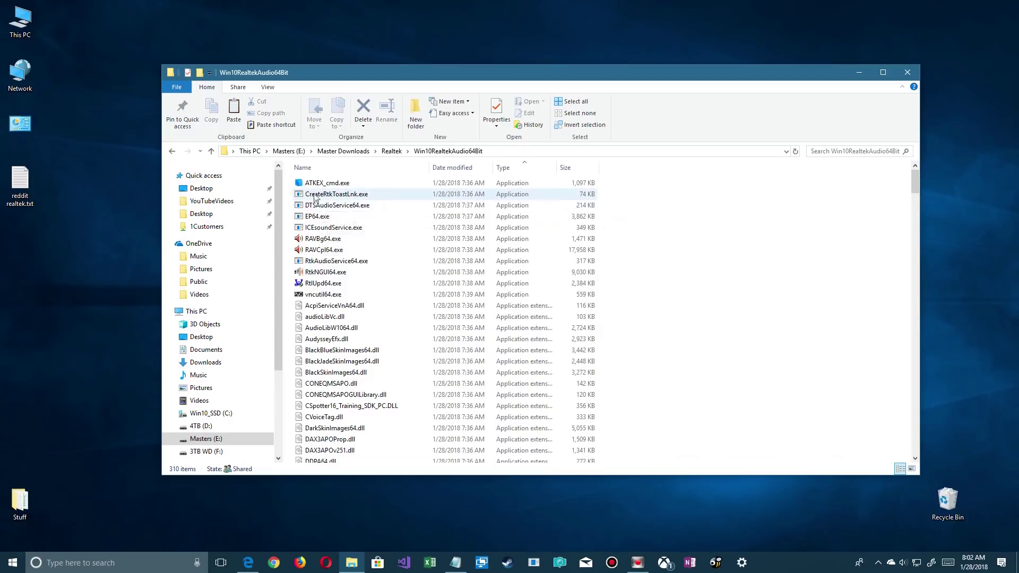
pyautogui.click(392, 150)
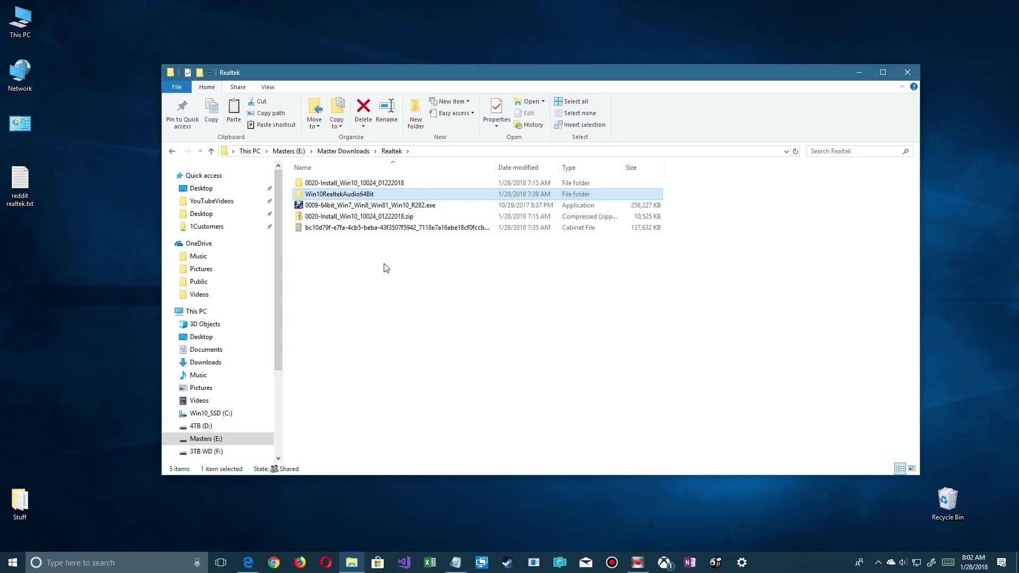
pyautogui.moveTo(346, 195)
pyautogui.rightClick(34, 26)
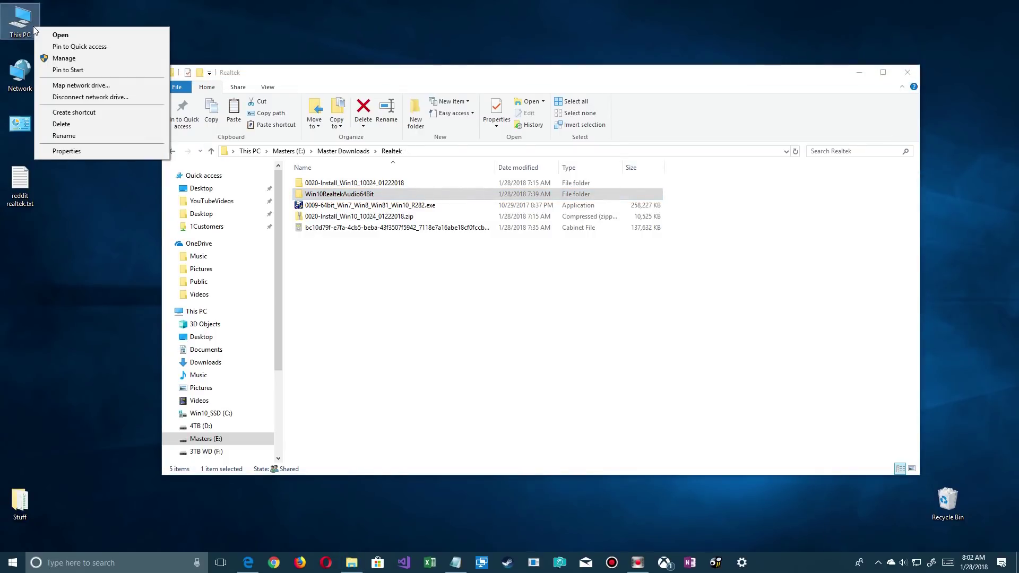
# In Computer Management's Device Manager, start a driver update for Realtek High Definition Audio.
pyautogui.click(74, 62)
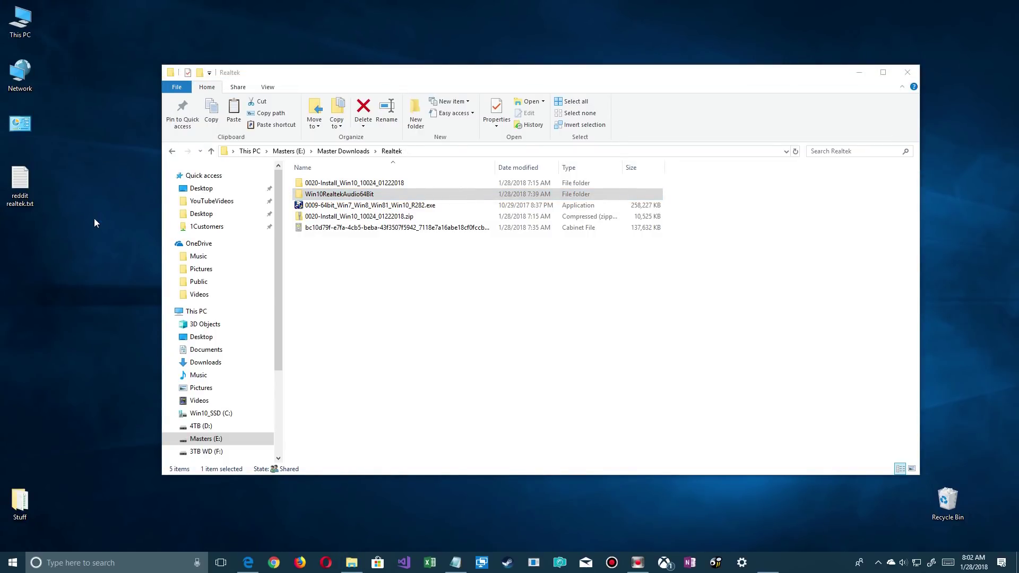
pyautogui.click(54, 127)
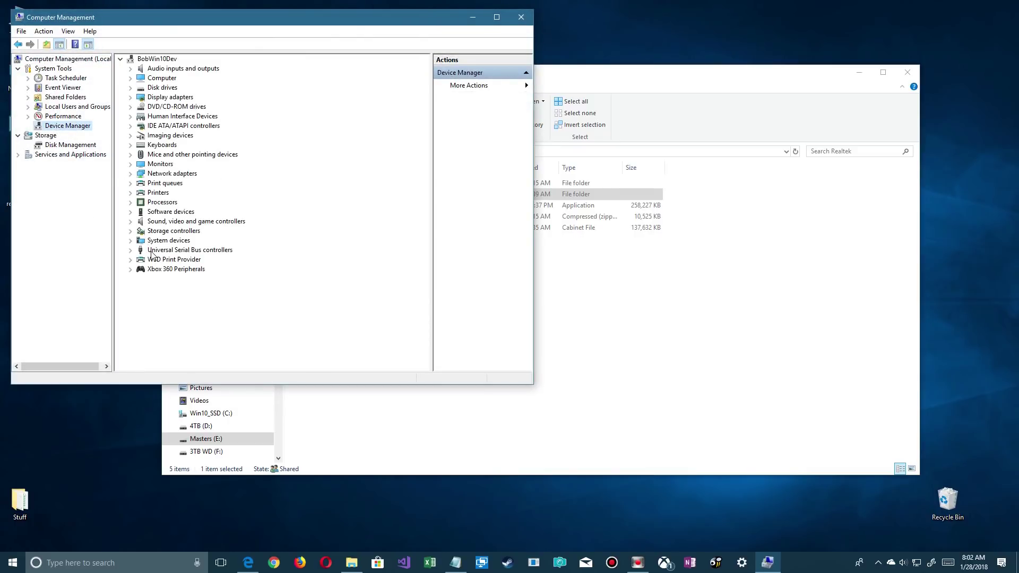
pyautogui.click(161, 221)
pyautogui.doubleClick(159, 222)
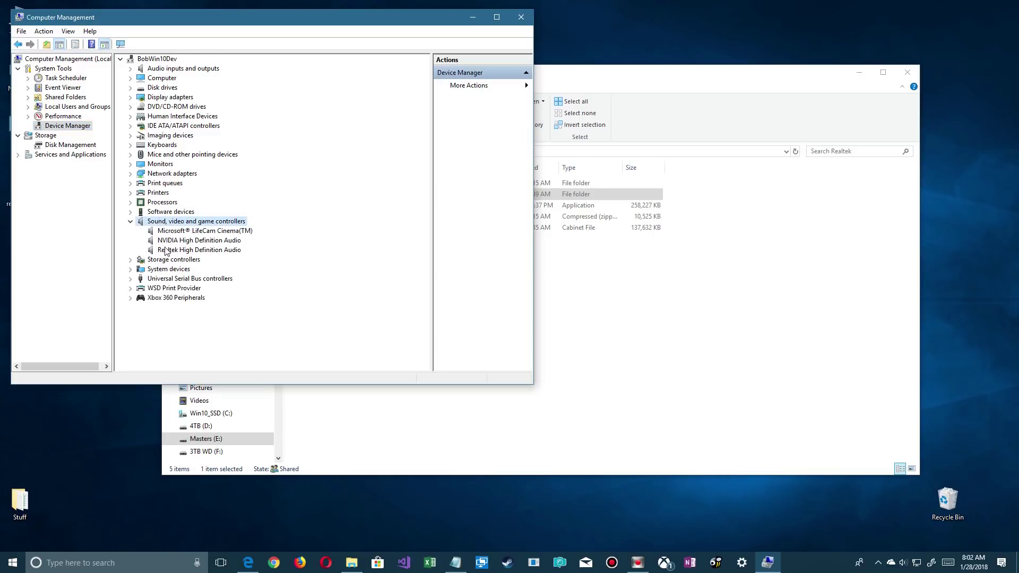
pyautogui.click(204, 252)
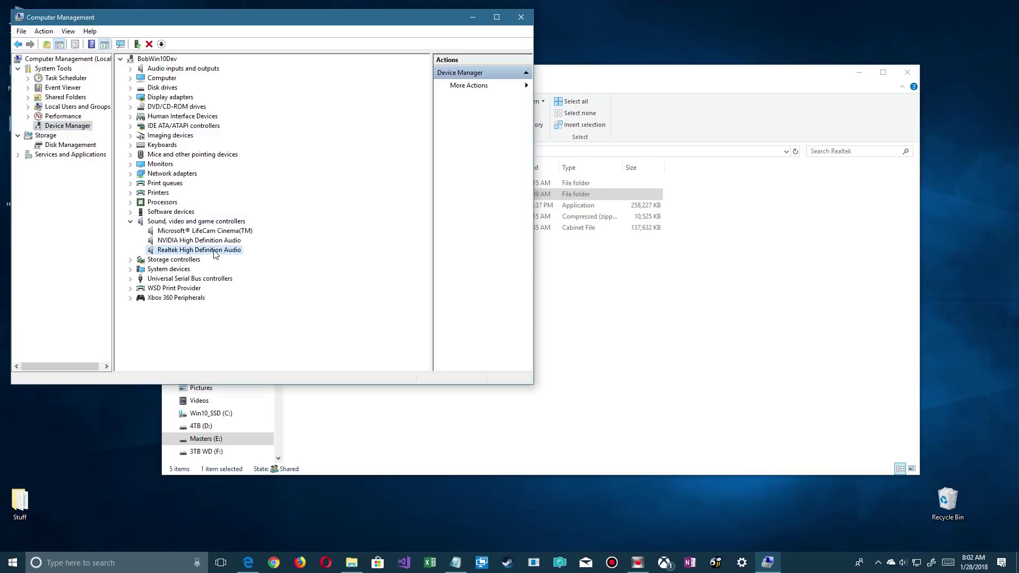
pyautogui.rightClick(215, 254)
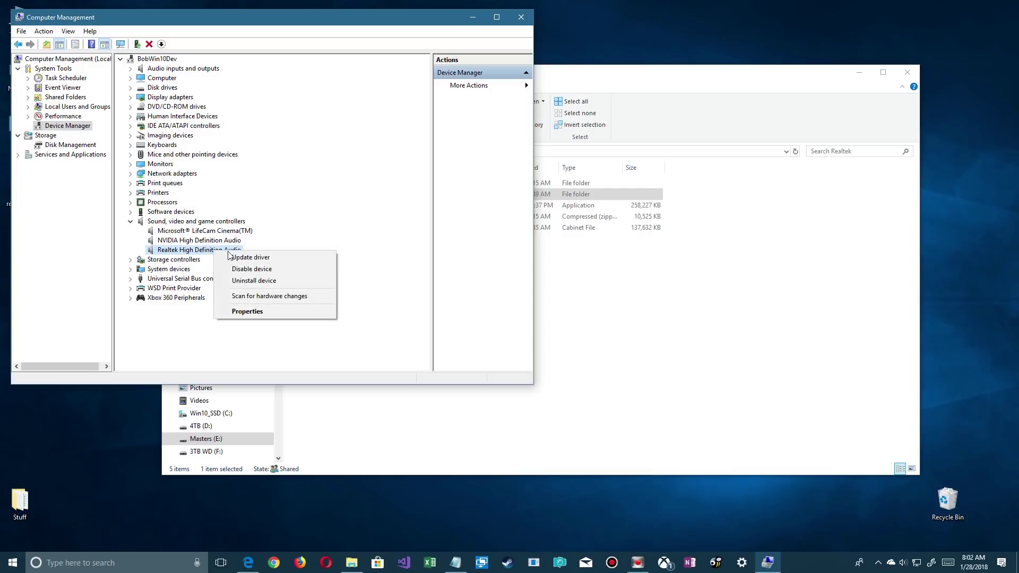
pyautogui.click(243, 258)
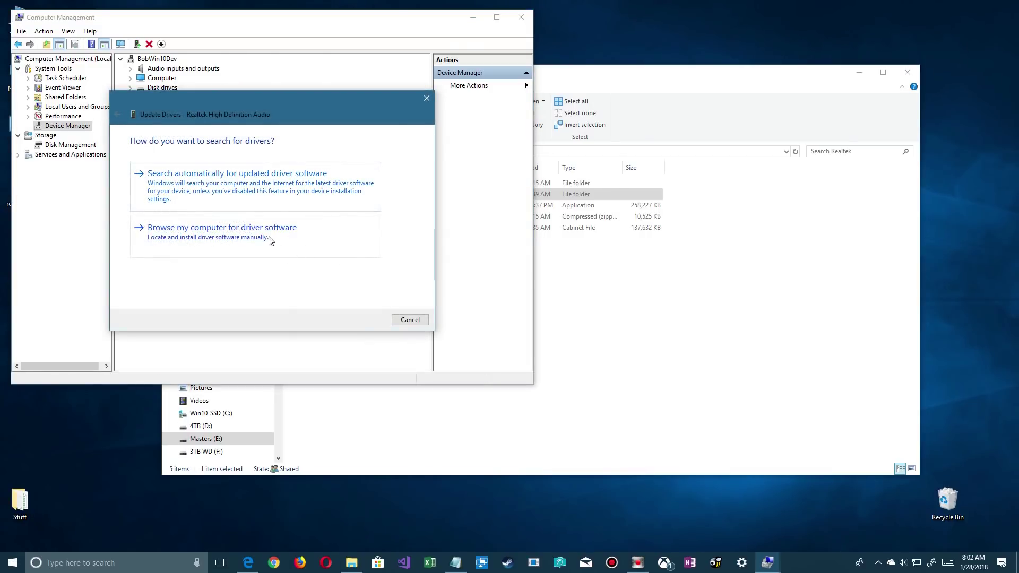
# Search Win10RealtekAudio64Bit for the driver with Include subfolders unticked.
pyautogui.click(207, 238)
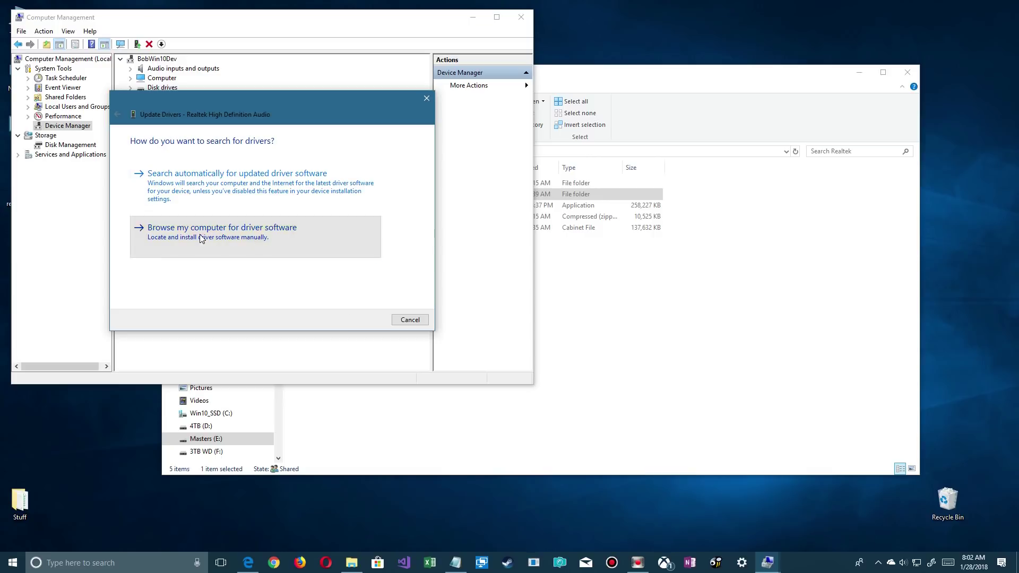
pyautogui.click(205, 181)
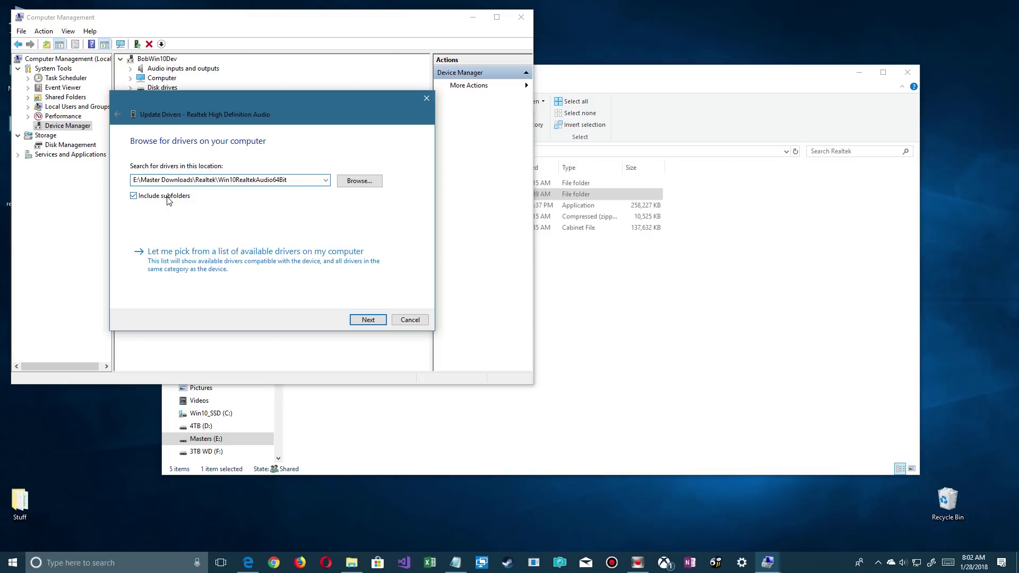
pyautogui.click(134, 196)
pyautogui.click(356, 182)
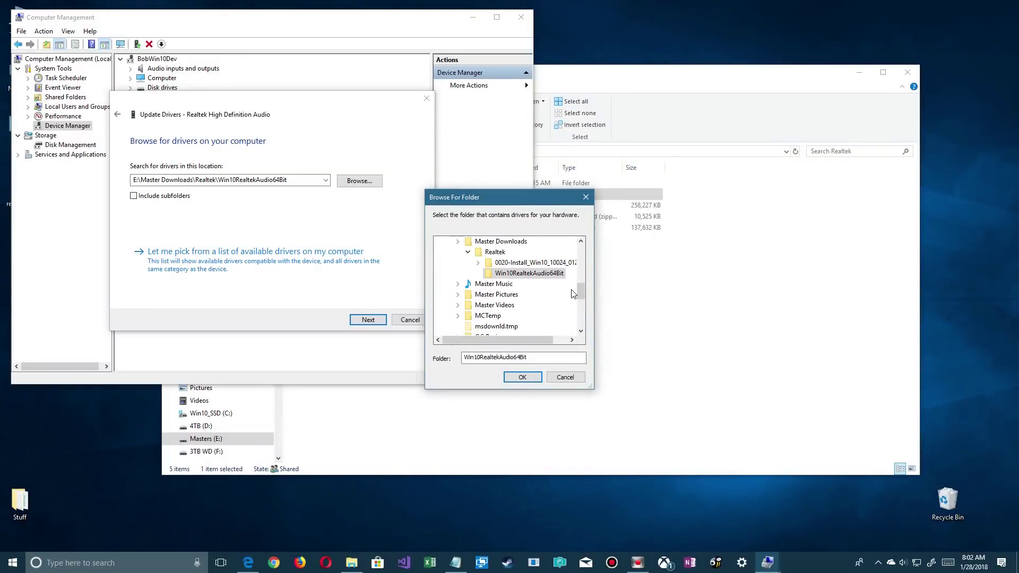
pyautogui.click(493, 250)
pyautogui.click(491, 244)
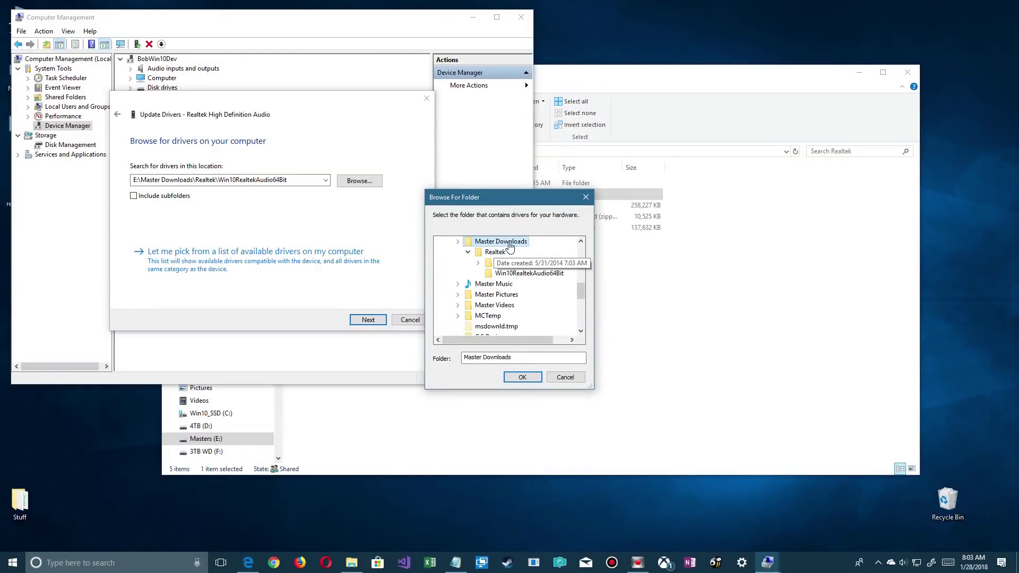
pyautogui.click(495, 253)
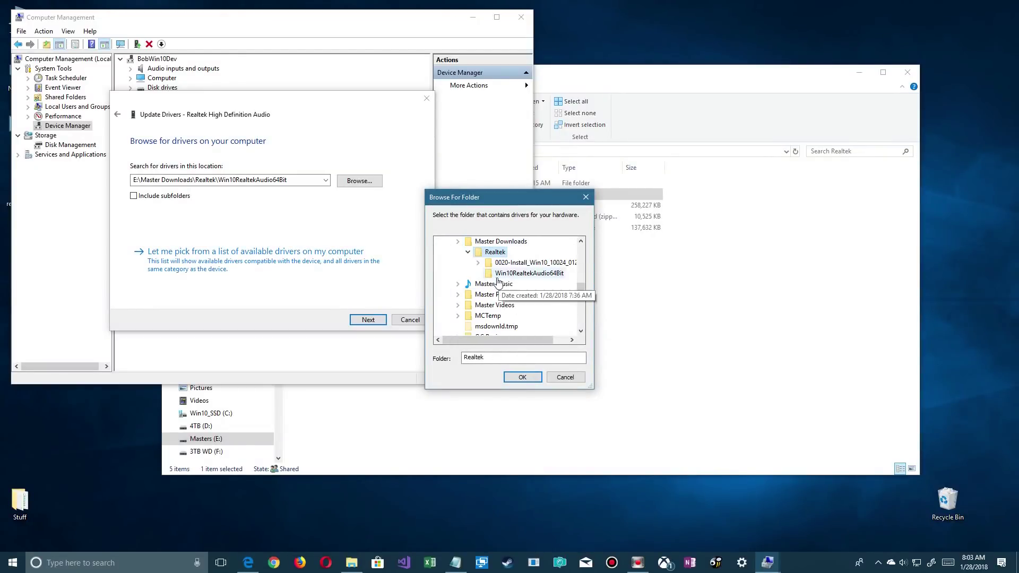
pyautogui.click(509, 275)
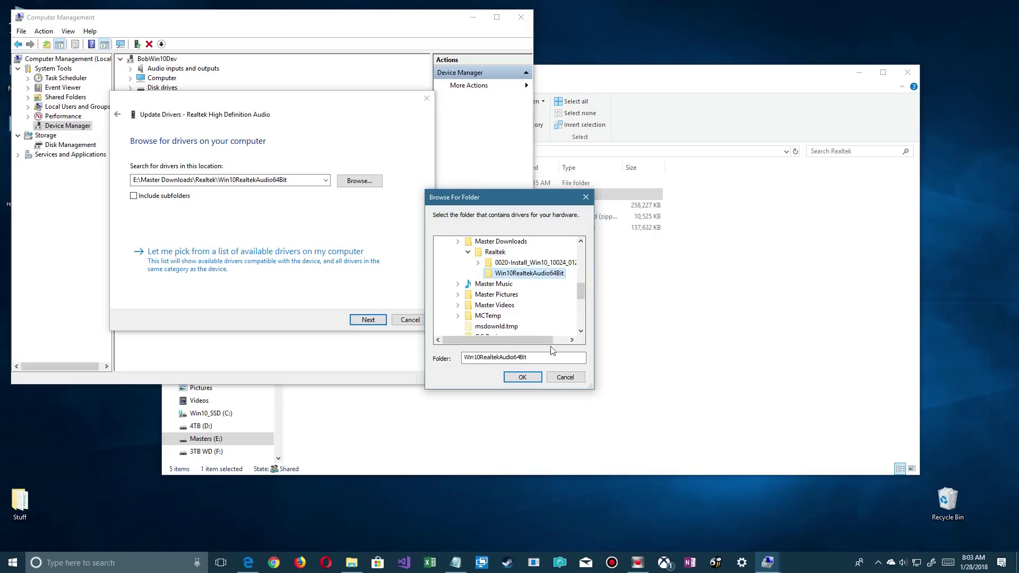
pyautogui.click(520, 376)
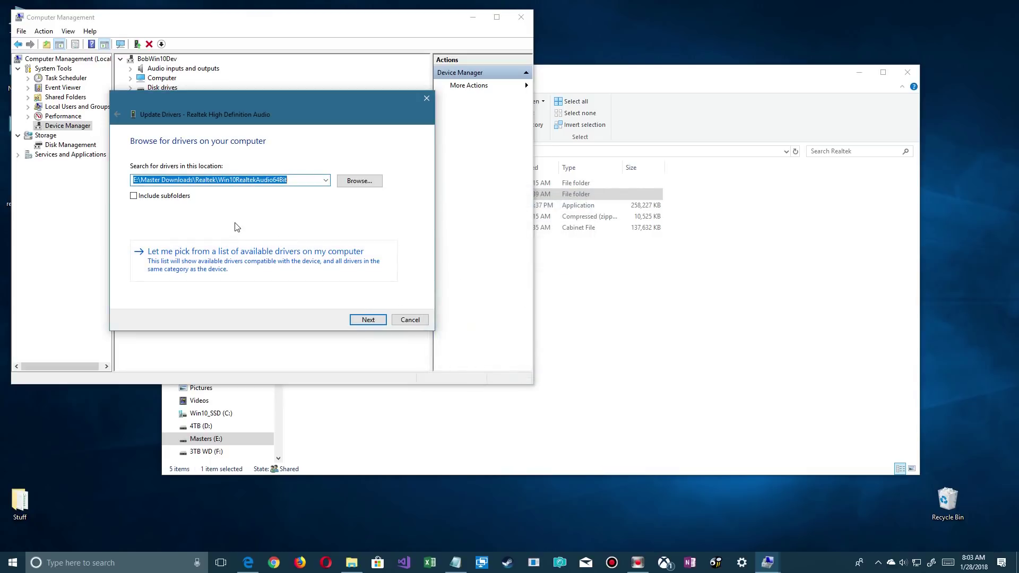
pyautogui.click(369, 320)
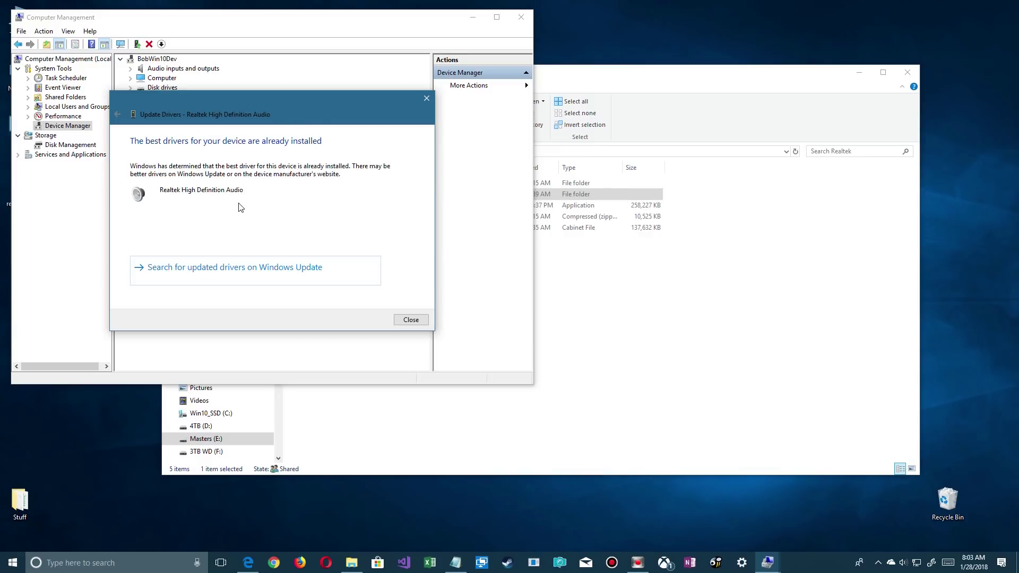
# Dismiss the driver result, close Computer Management, and restart Windows.
pyautogui.click(426, 99)
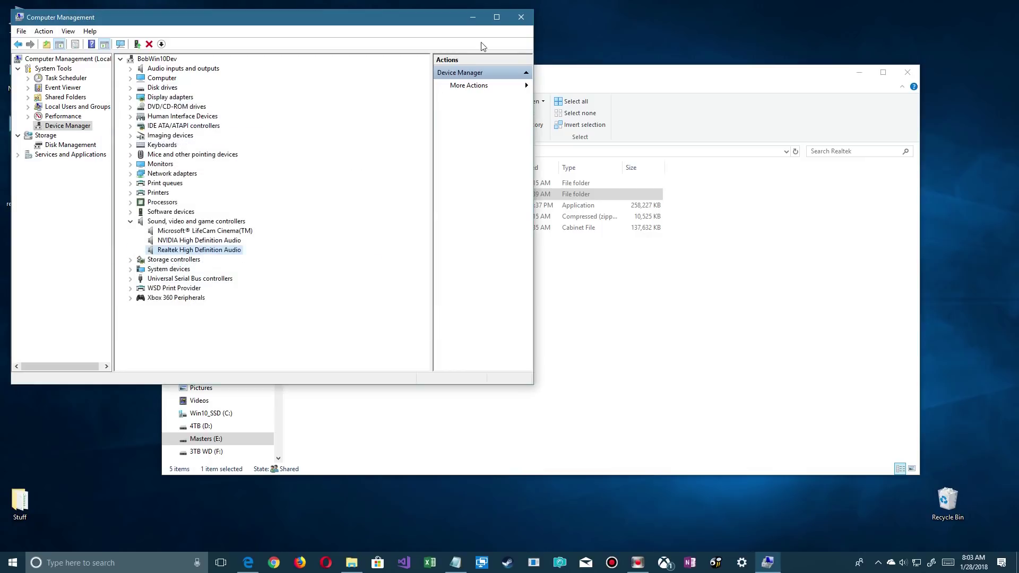
pyautogui.click(522, 18)
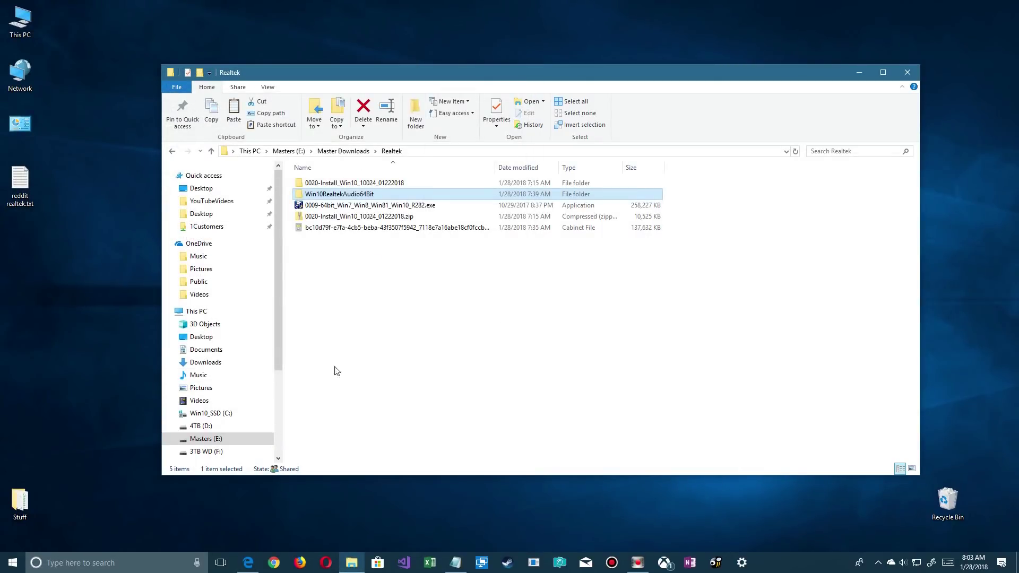
pyautogui.click(13, 562)
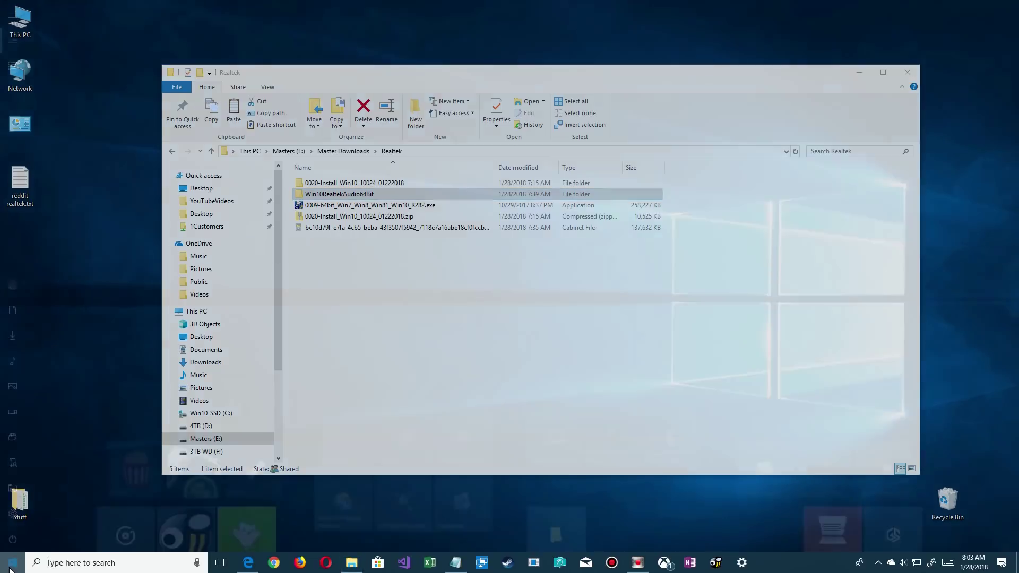
pyautogui.click(17, 539)
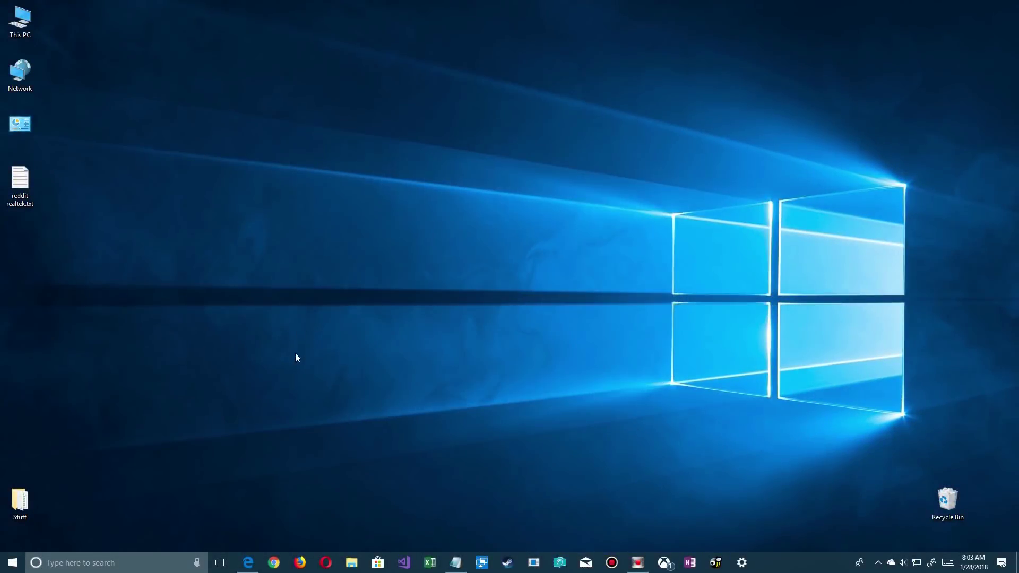
# Launch Realtek HD Audio Manager via Control Panel's Hardware and Sound page, then close Control Panel.
pyautogui.click(149, 561)
pyautogui.write('c')
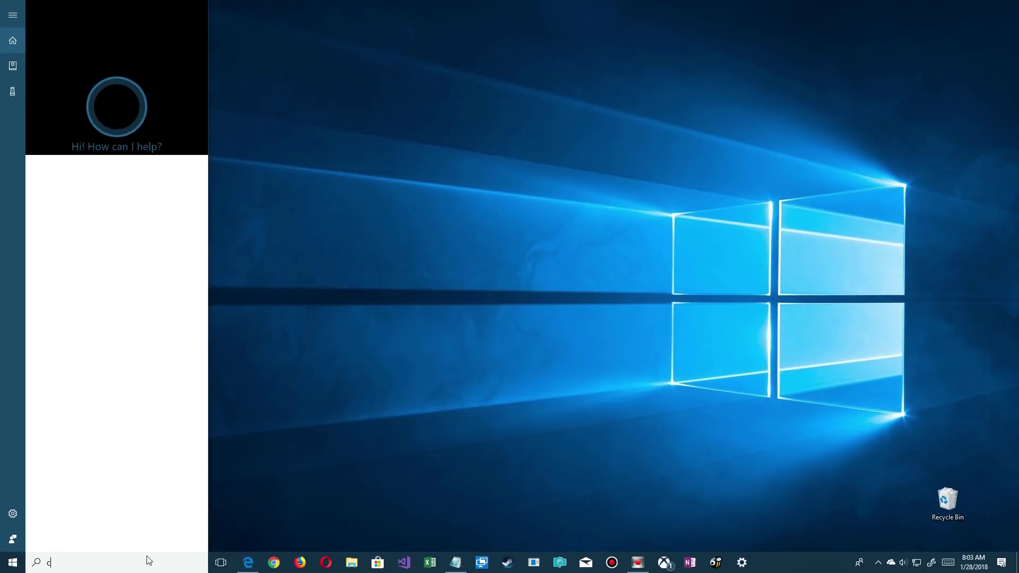
pyautogui.write('ontrol')
pyautogui.press('Return')
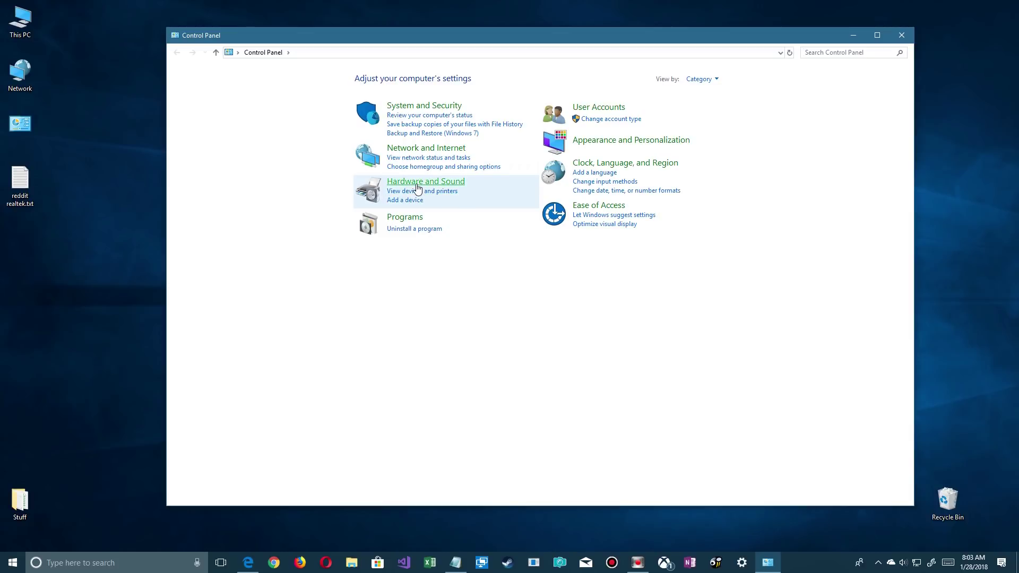
pyautogui.click(419, 184)
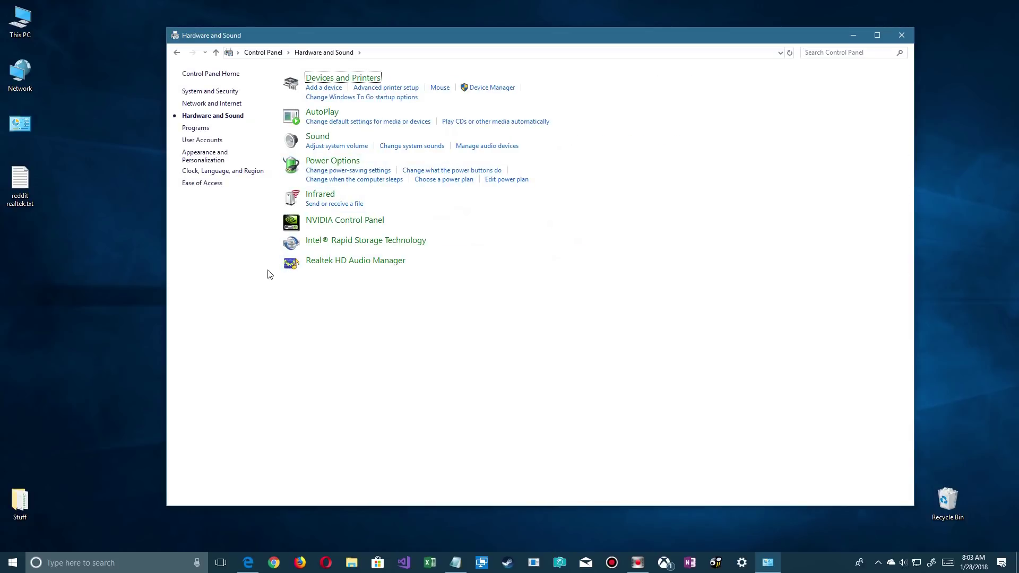
pyautogui.click(375, 261)
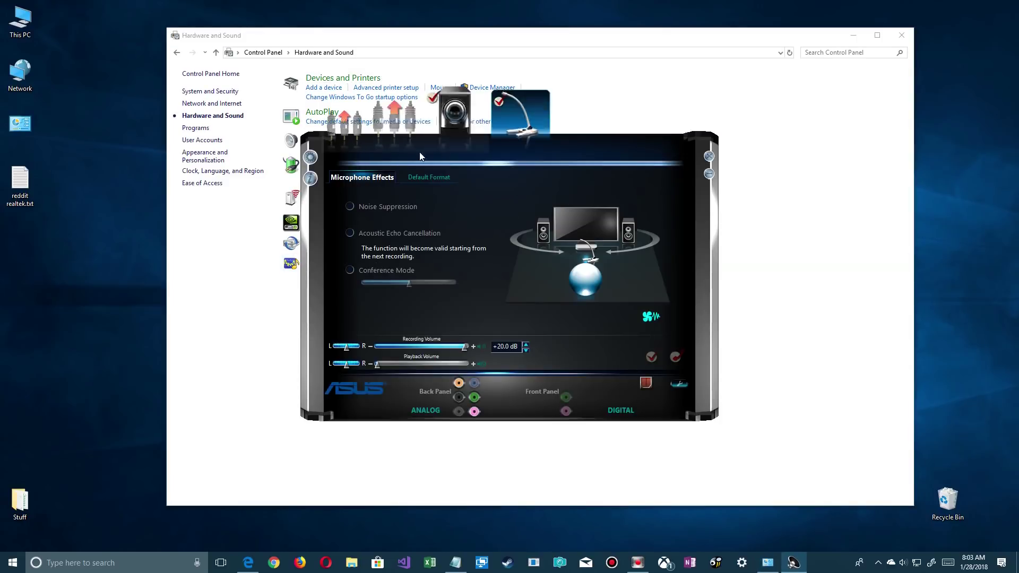
pyautogui.click(901, 35)
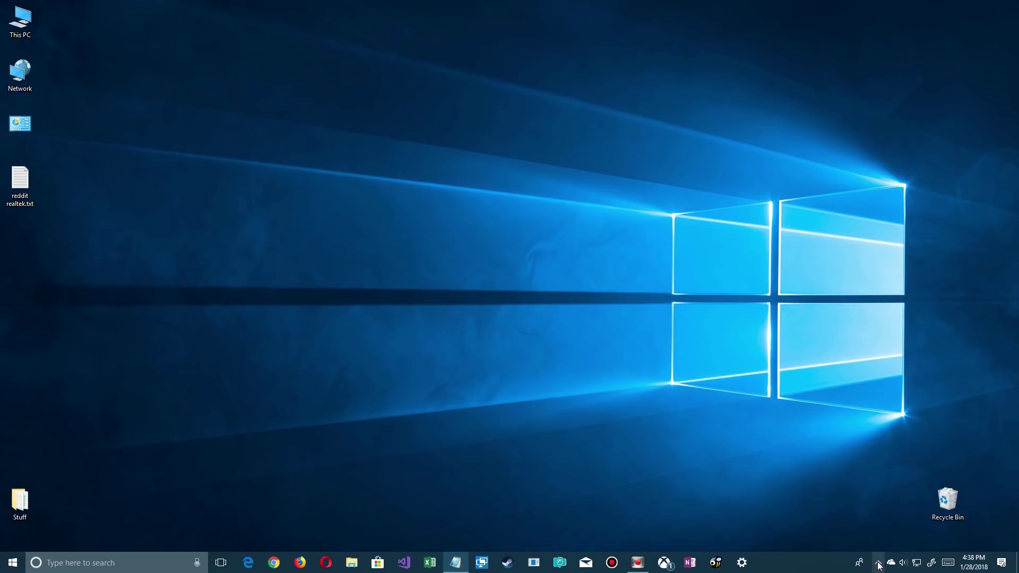
# Open Realtek Sound Manager from the Realtek tray icon's menu.
pyautogui.click(879, 564)
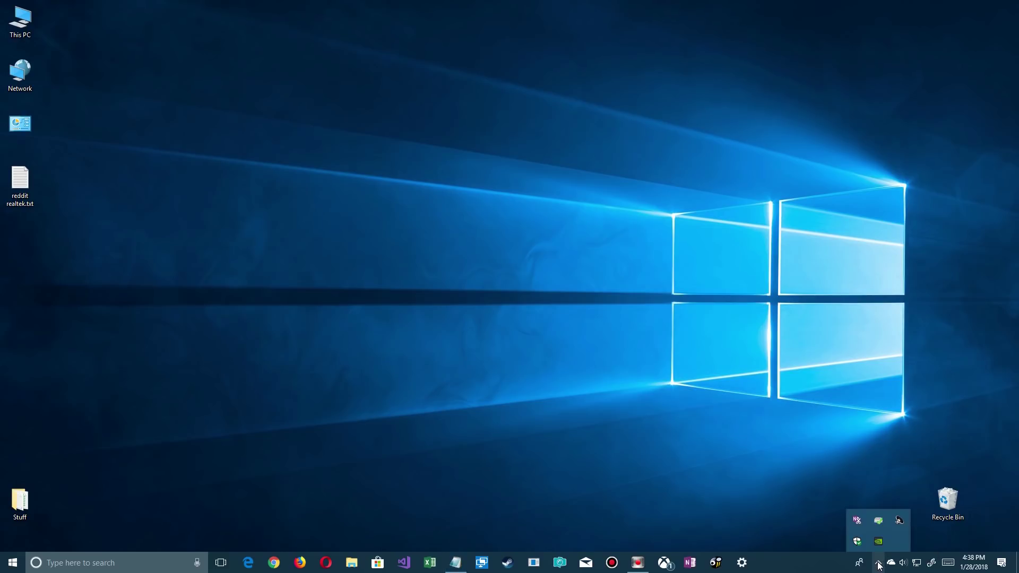
pyautogui.rightClick(899, 522)
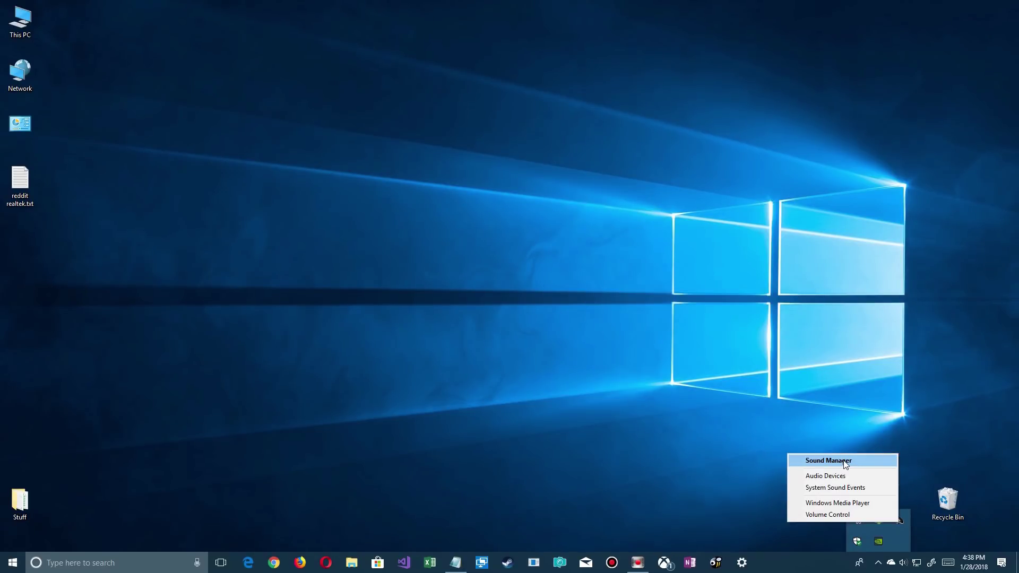
pyautogui.click(828, 461)
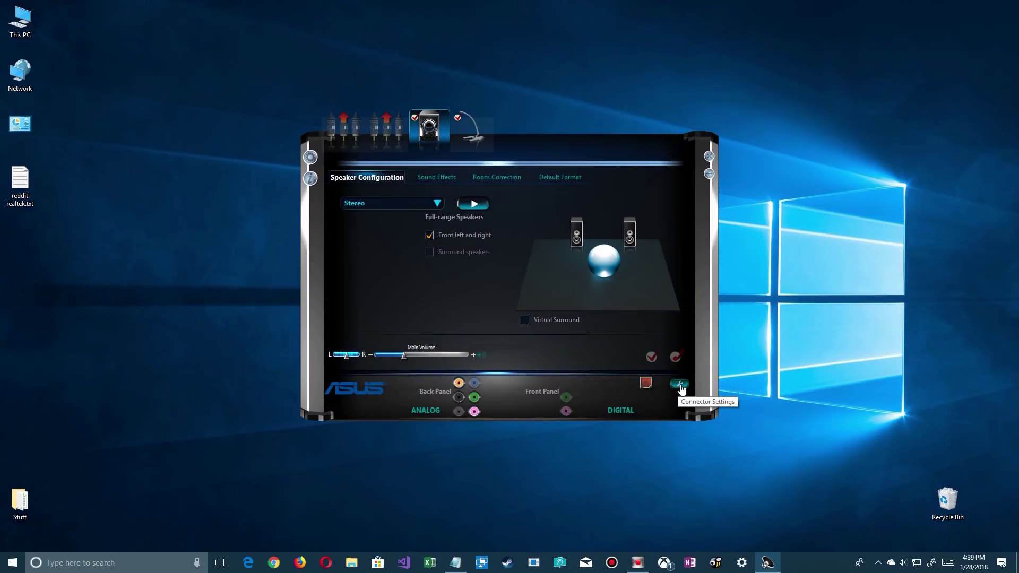
pyautogui.click(679, 385)
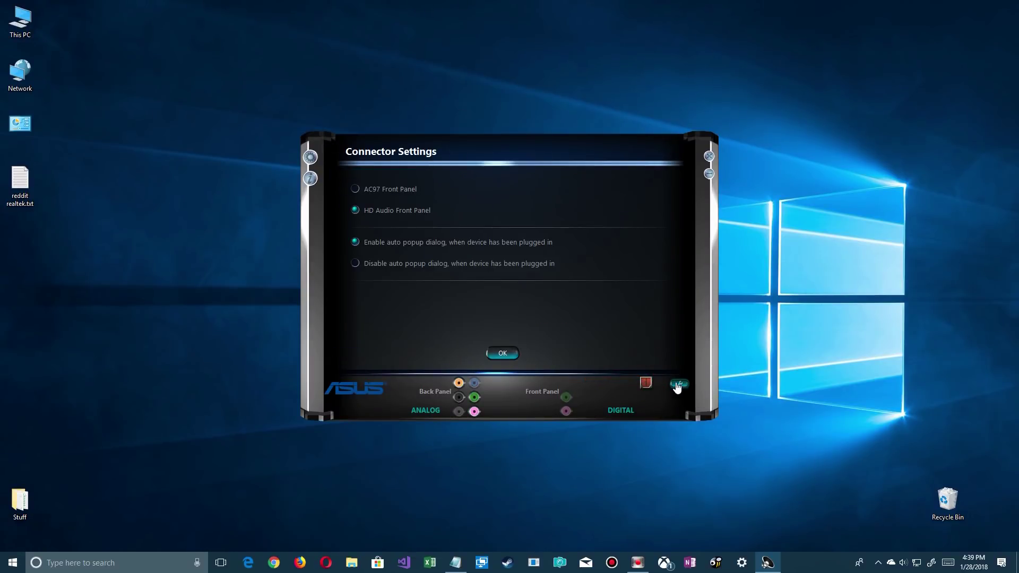
pyautogui.moveTo(390, 200)
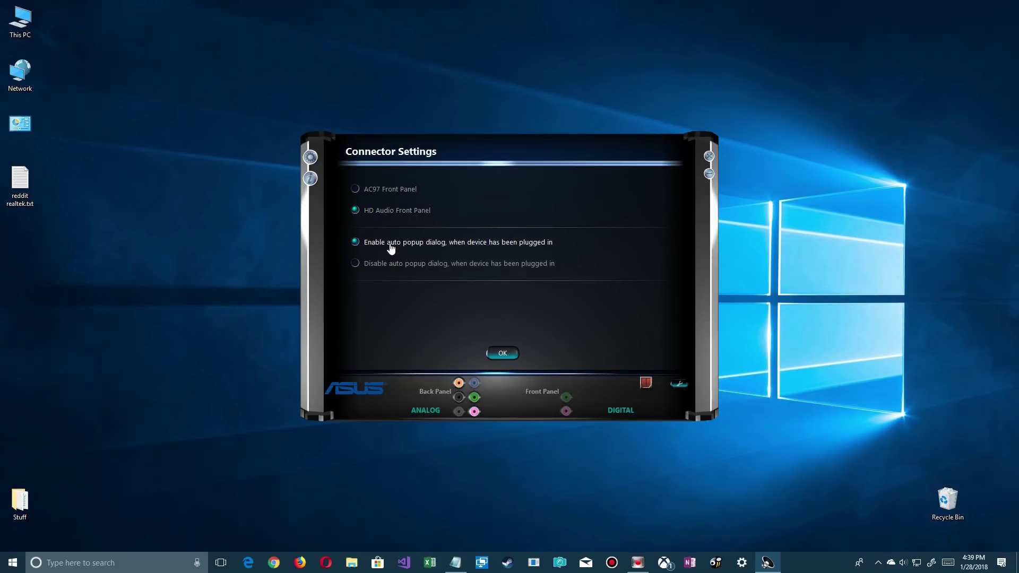
pyautogui.click(356, 190)
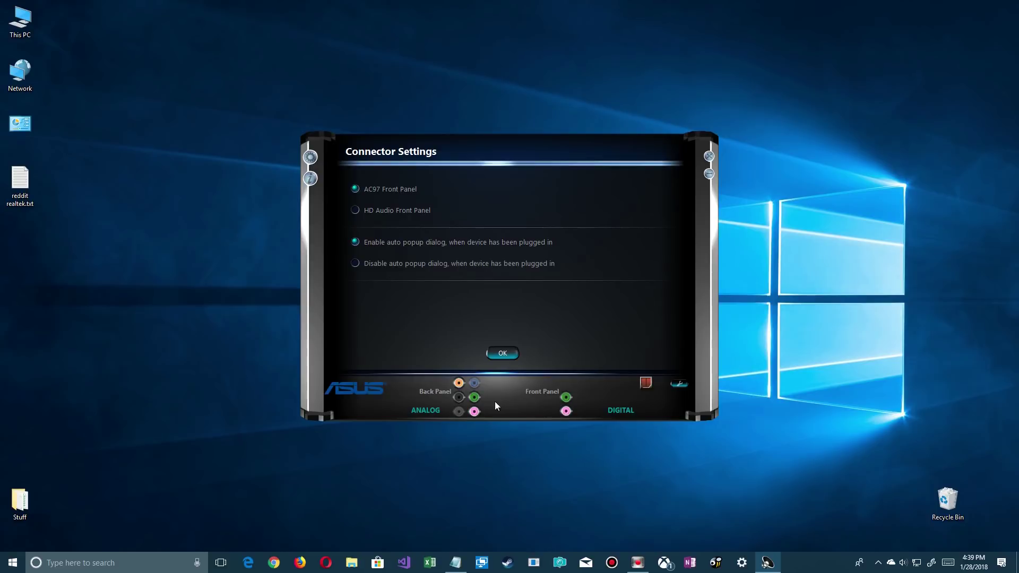
pyautogui.click(355, 210)
pyautogui.click(500, 355)
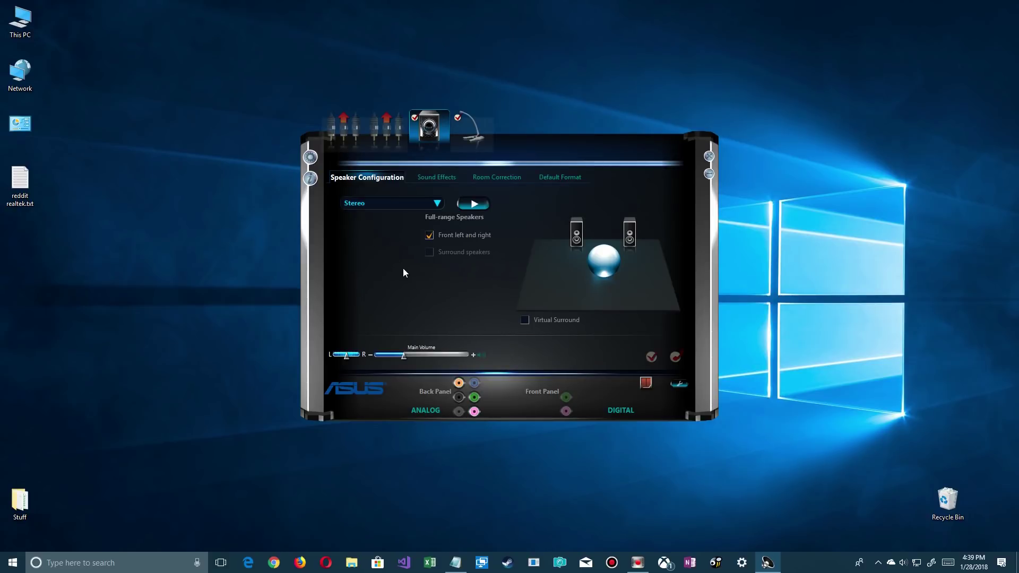
pyautogui.click(310, 158)
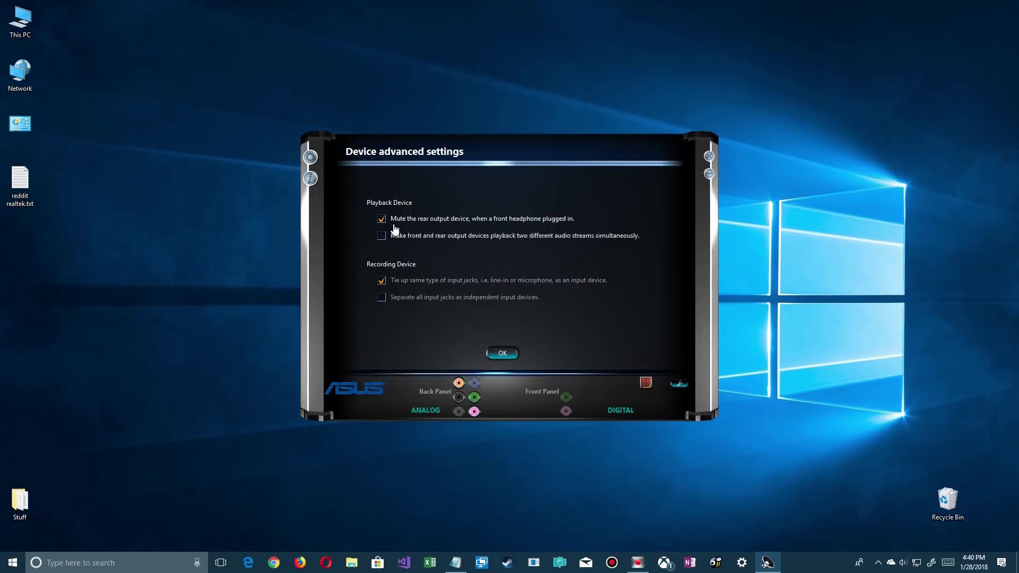
# Confirm and close the device advanced settings dialog, keeping both options.
pyautogui.click(502, 353)
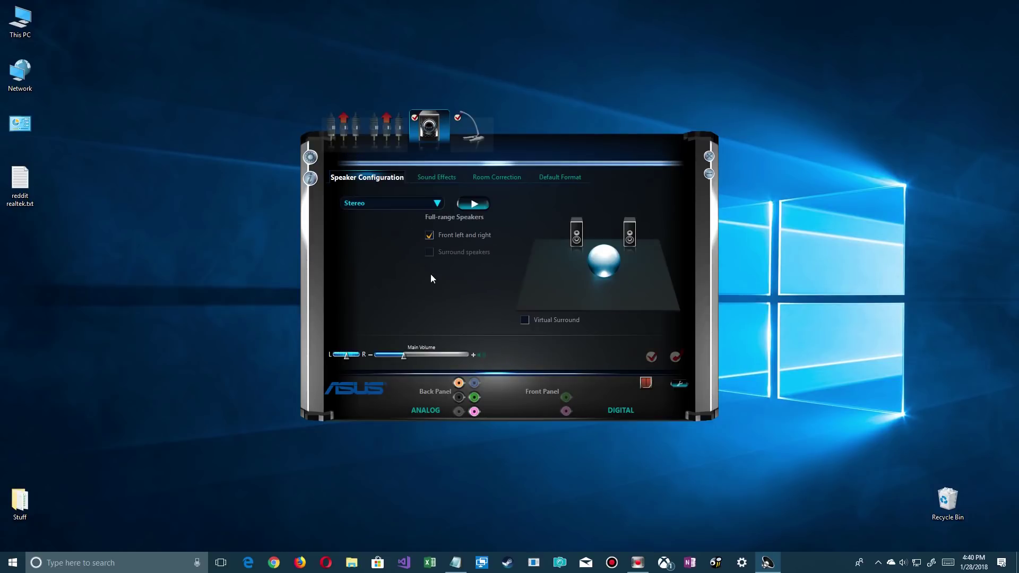
pyautogui.click(310, 179)
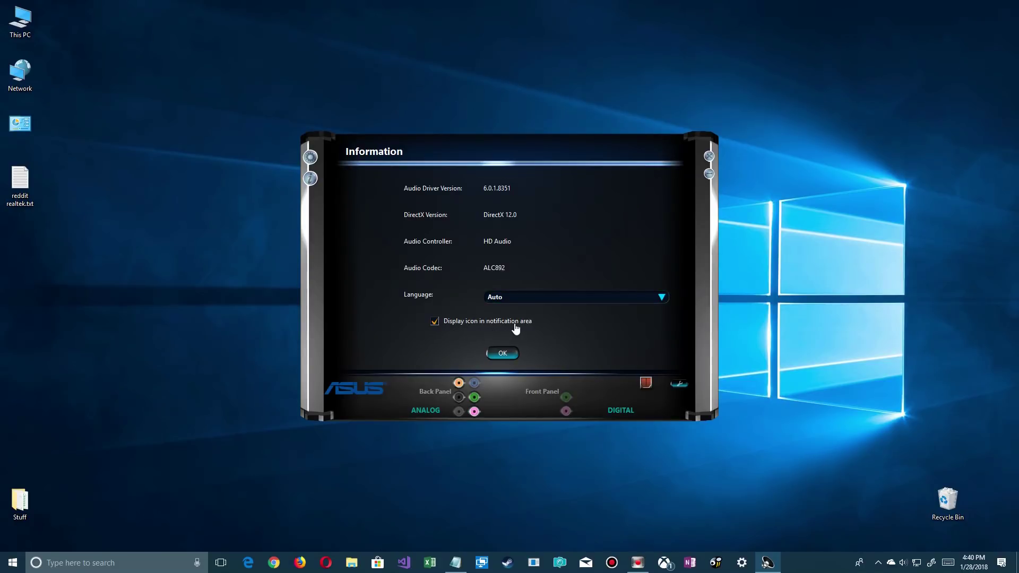
pyautogui.click(878, 565)
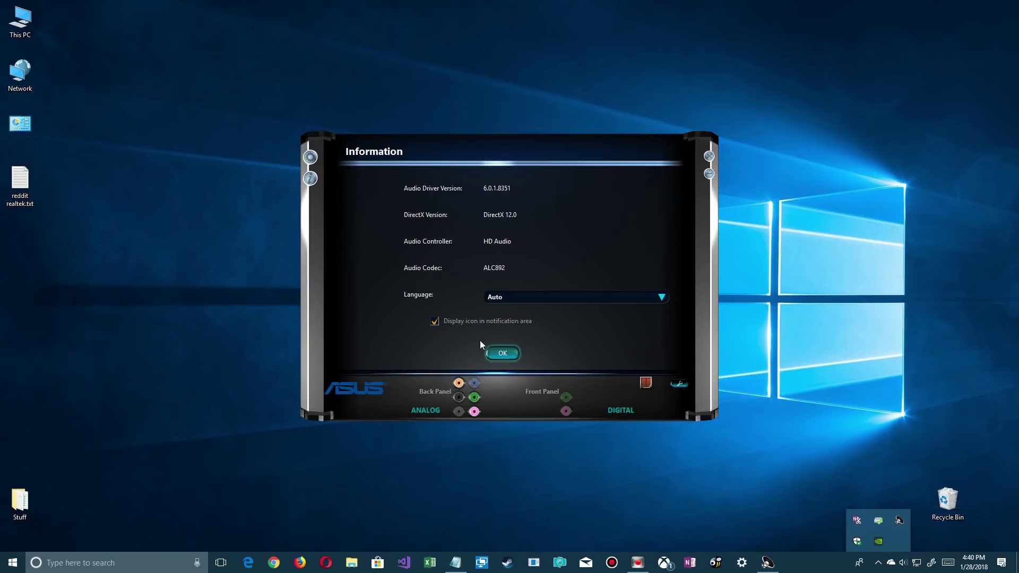
pyautogui.click(435, 321)
pyautogui.click(507, 357)
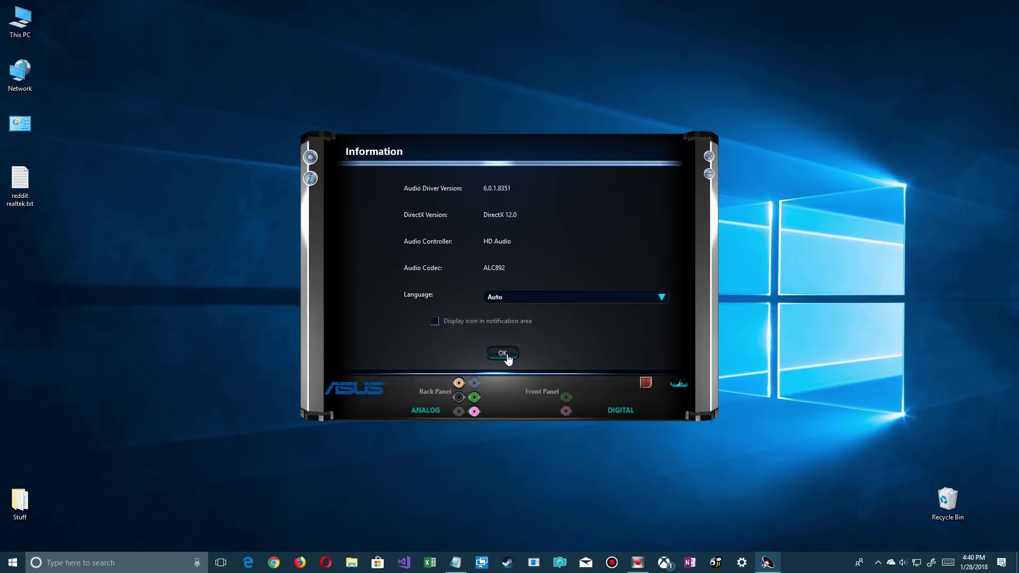
pyautogui.click(877, 563)
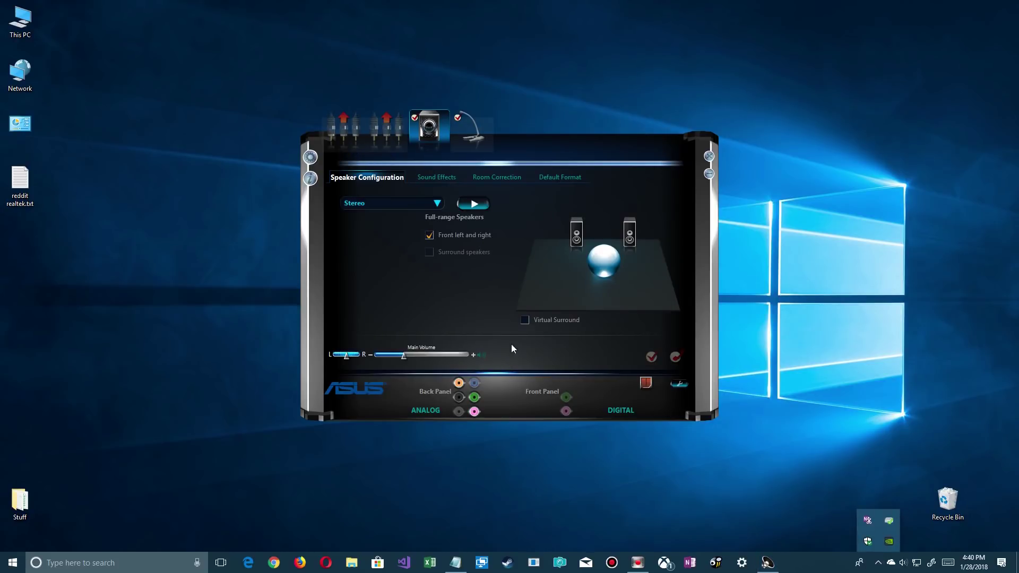
pyautogui.click(311, 178)
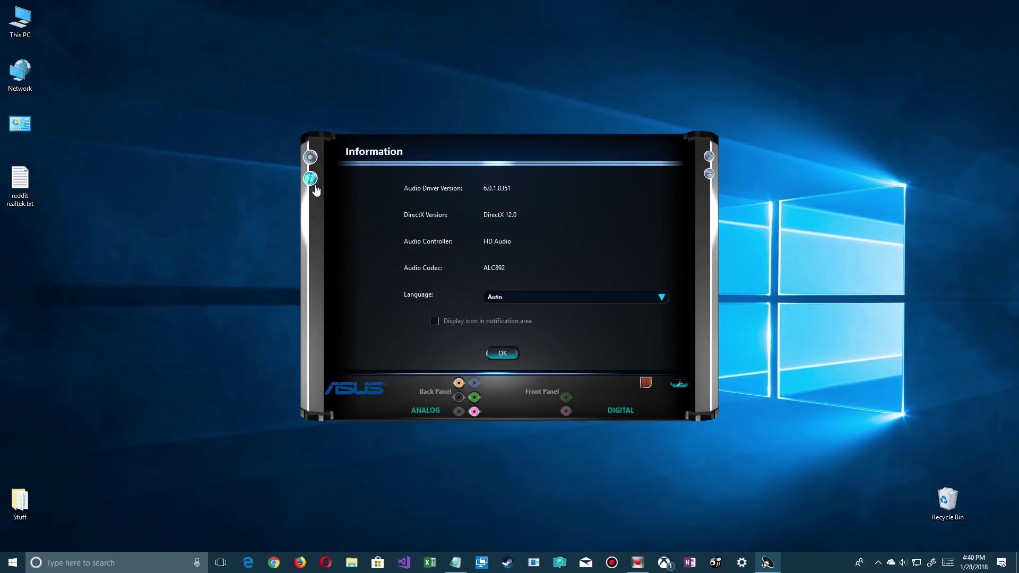
pyautogui.click(434, 322)
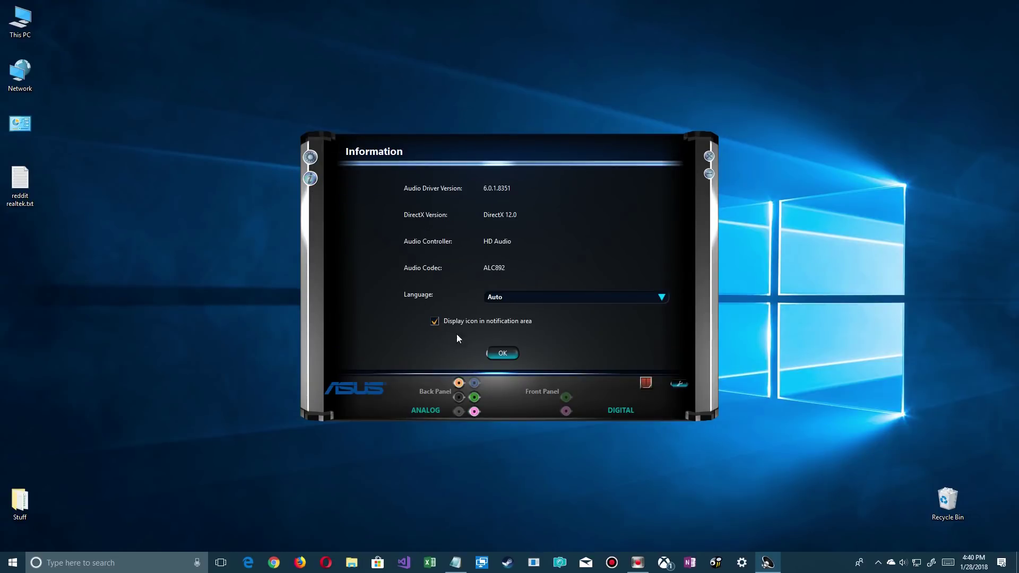
pyautogui.click(499, 354)
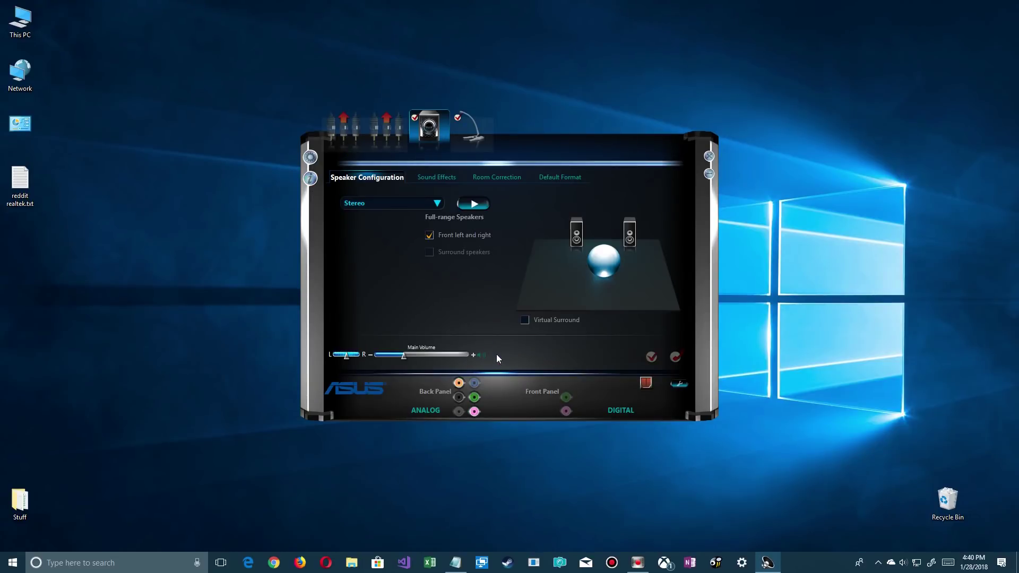
pyautogui.click(878, 563)
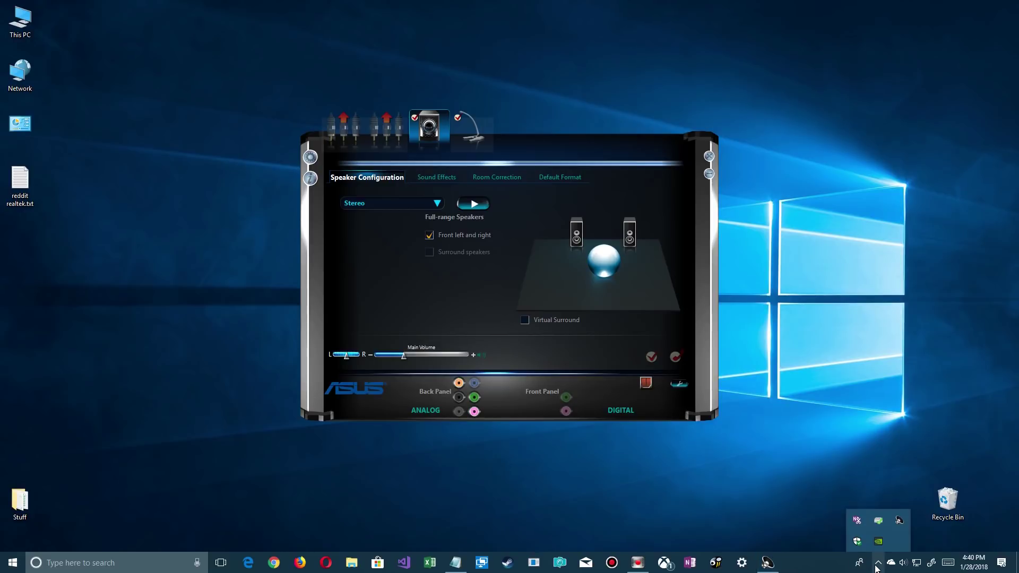
pyautogui.rightClick(902, 522)
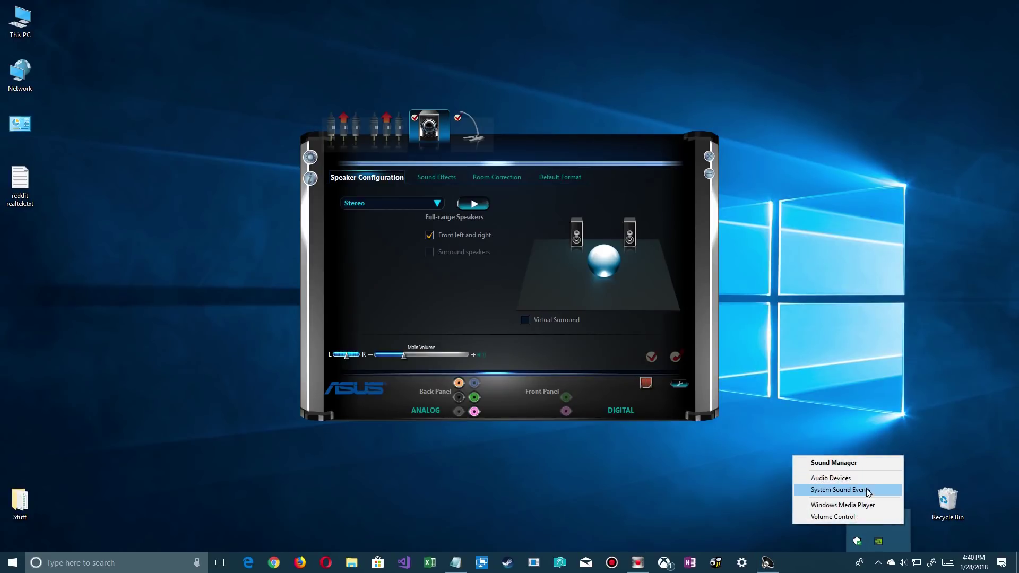
pyautogui.click(864, 399)
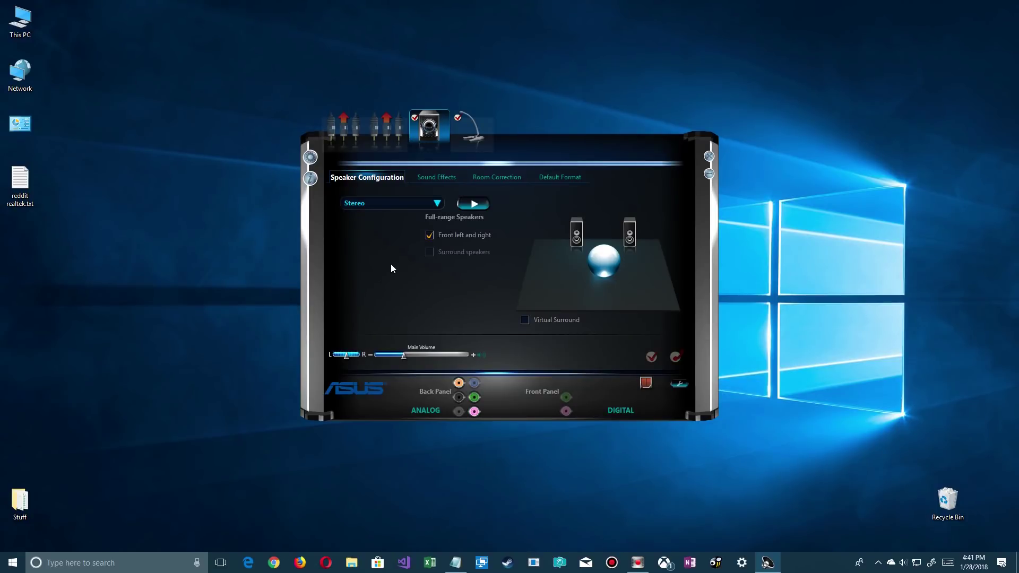
# Set the speaker configuration to 5.1 Speaker with Subwoofer enabled and surround speakers off.
pyautogui.click(437, 205)
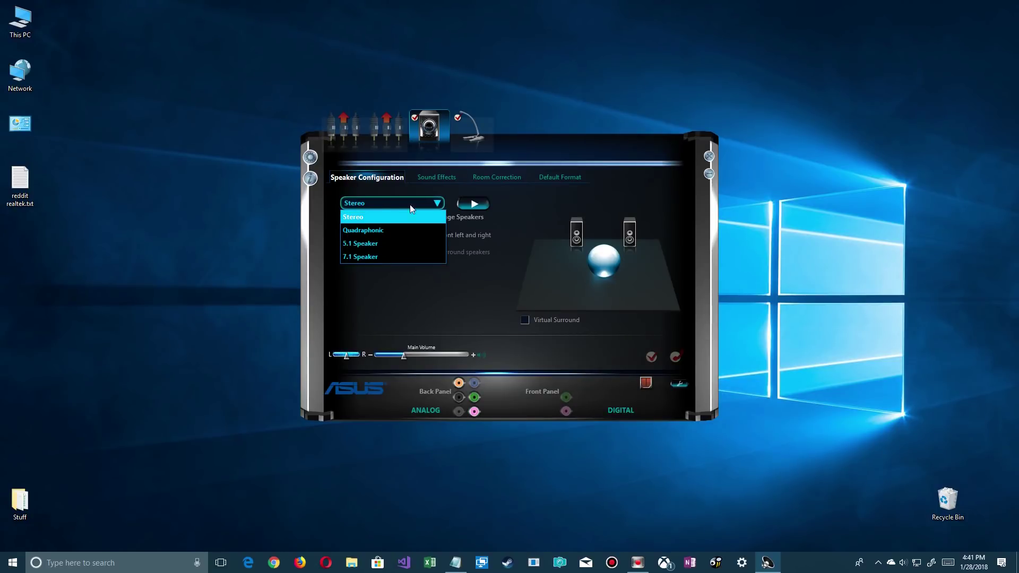
pyautogui.click(368, 232)
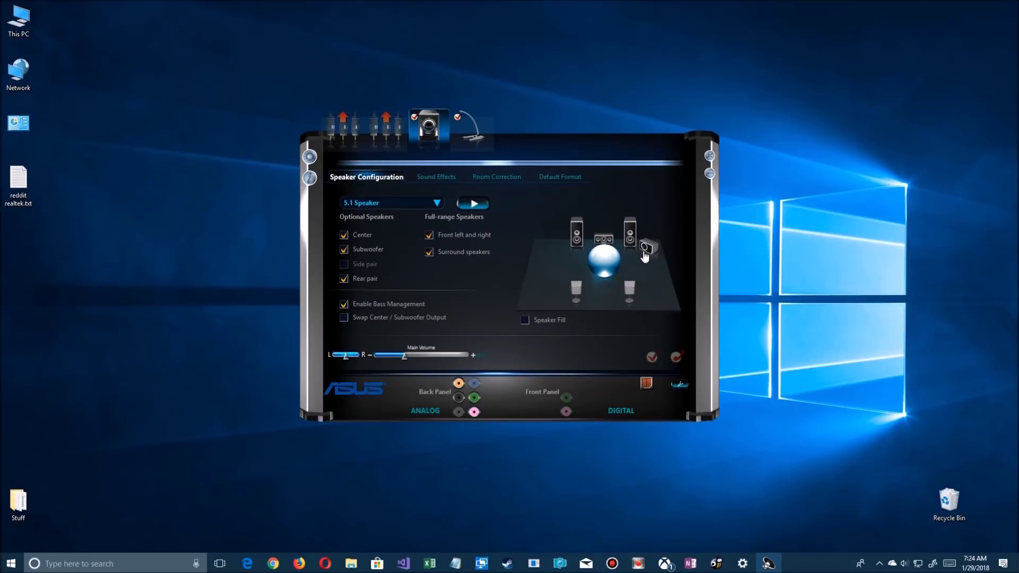
pyautogui.click(345, 250)
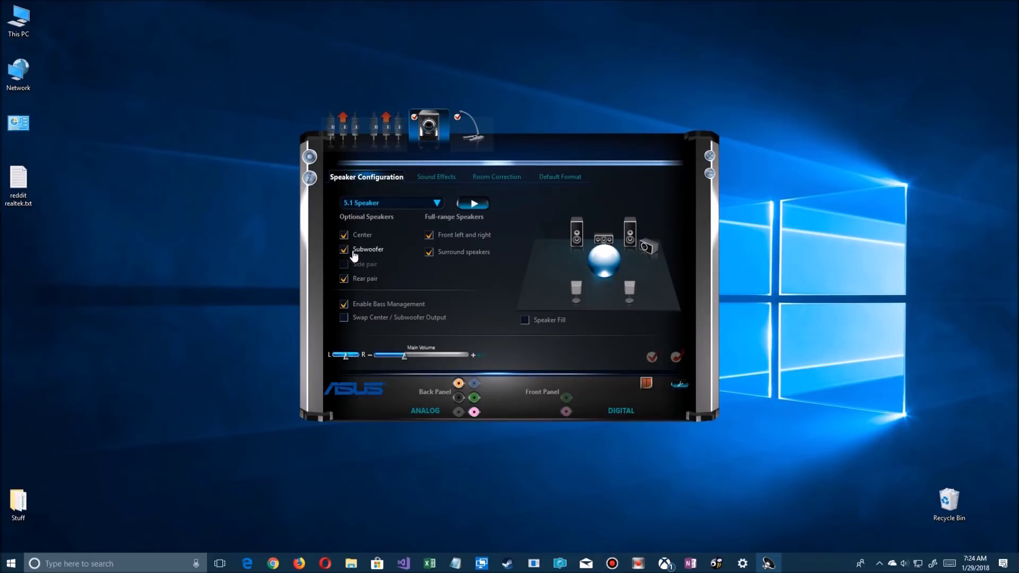
pyautogui.click(346, 253)
pyautogui.click(345, 251)
pyautogui.click(428, 252)
# Try Swap Center/Subwoofer output, leave it off, and go to Sound Effects.
pyautogui.click(344, 319)
pyautogui.click(345, 319)
pyautogui.click(436, 177)
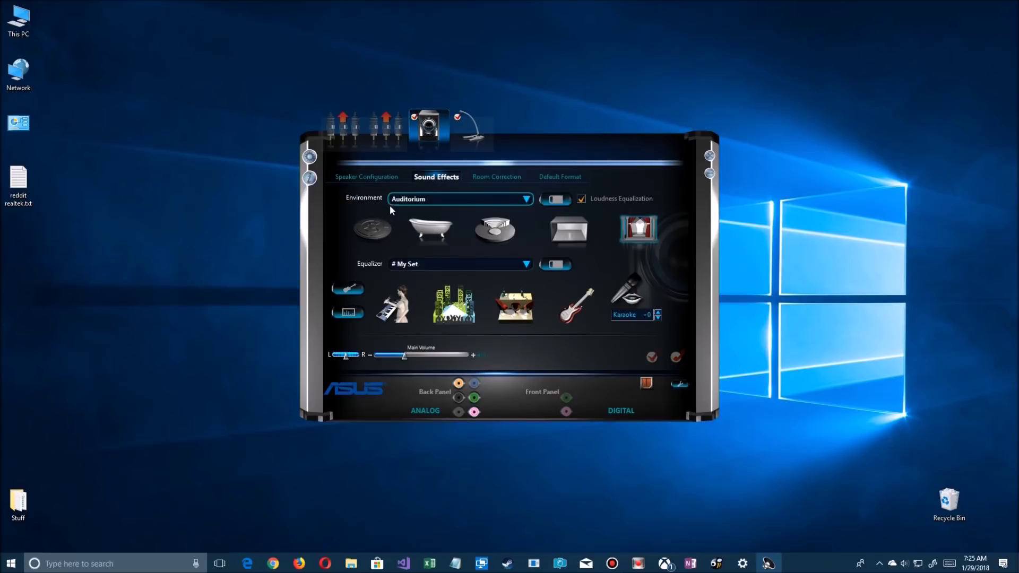
# Try the Concert Hall, Arena, Stone Room and Auditorium environments.
pyautogui.click(525, 201)
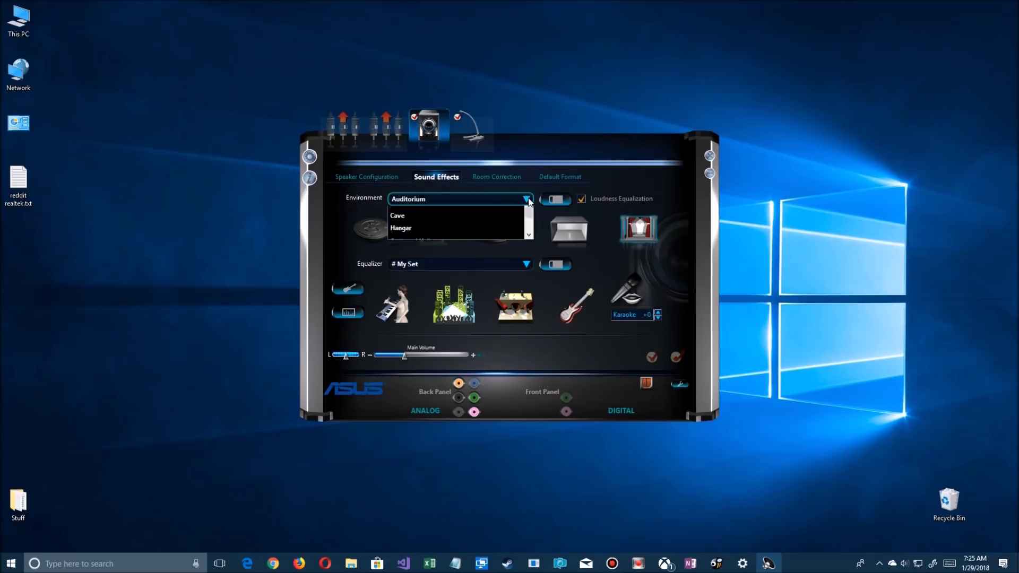
pyautogui.click(411, 230)
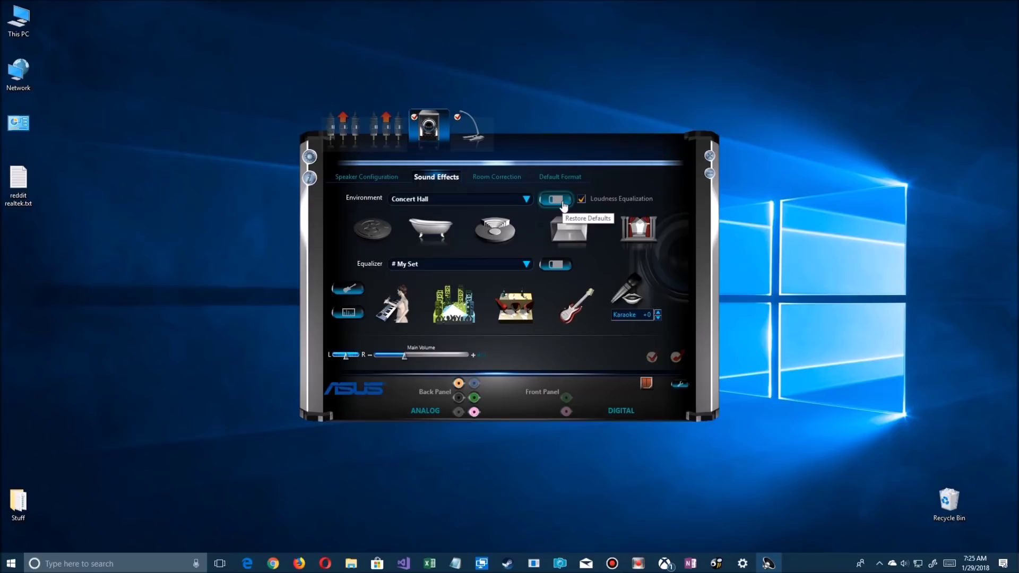
pyautogui.click(500, 235)
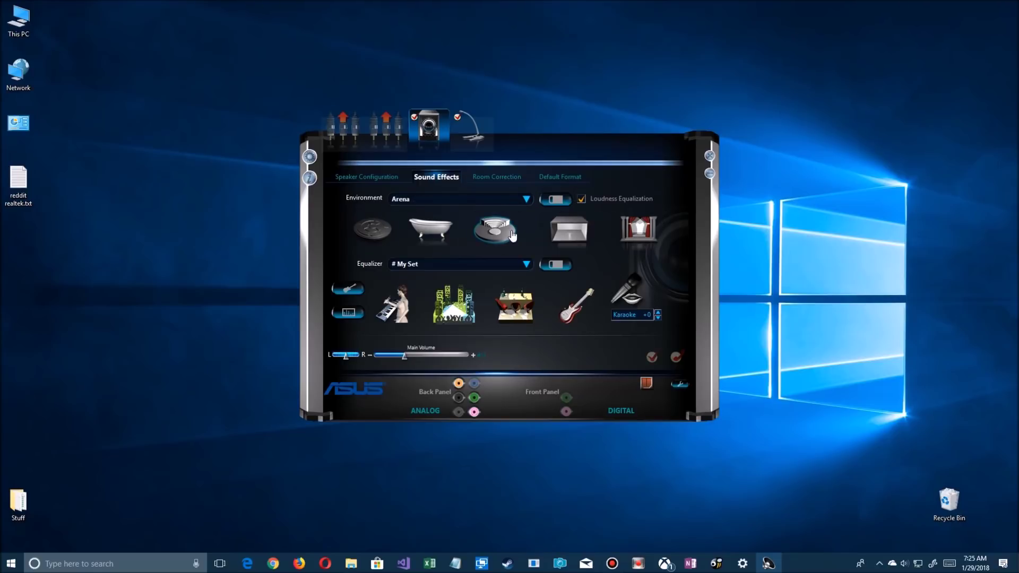
pyautogui.click(562, 232)
pyautogui.click(638, 229)
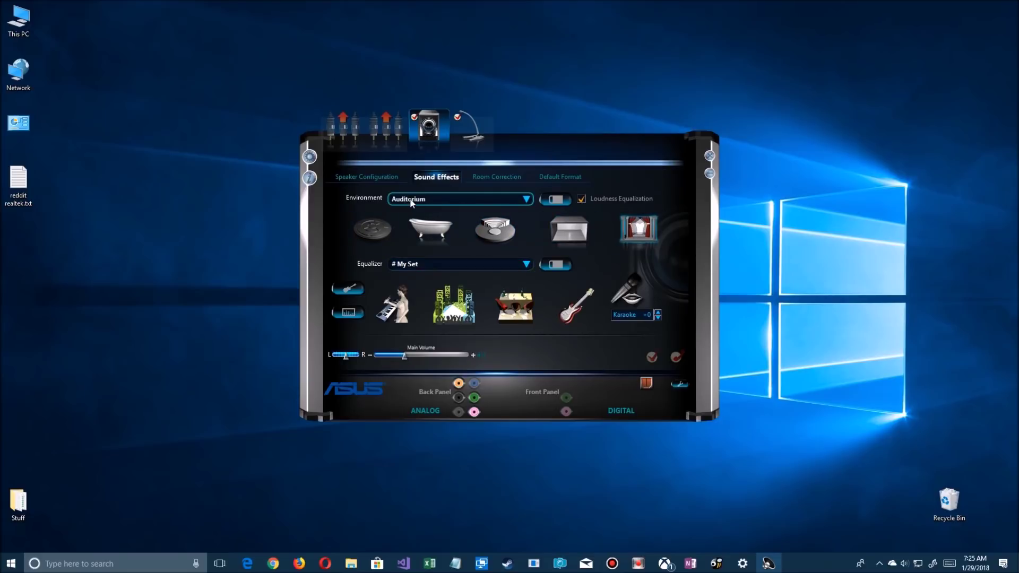
# Set the Environment dropdown to <None>.
pyautogui.click(523, 203)
pyautogui.scroll(-2, 504, 224)
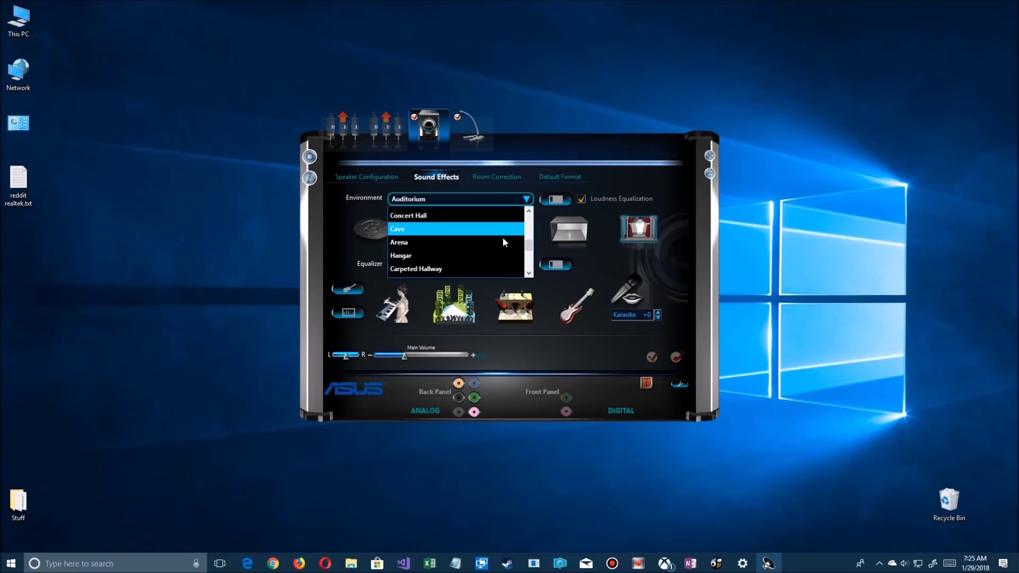
pyautogui.scroll(-6, 424, 260)
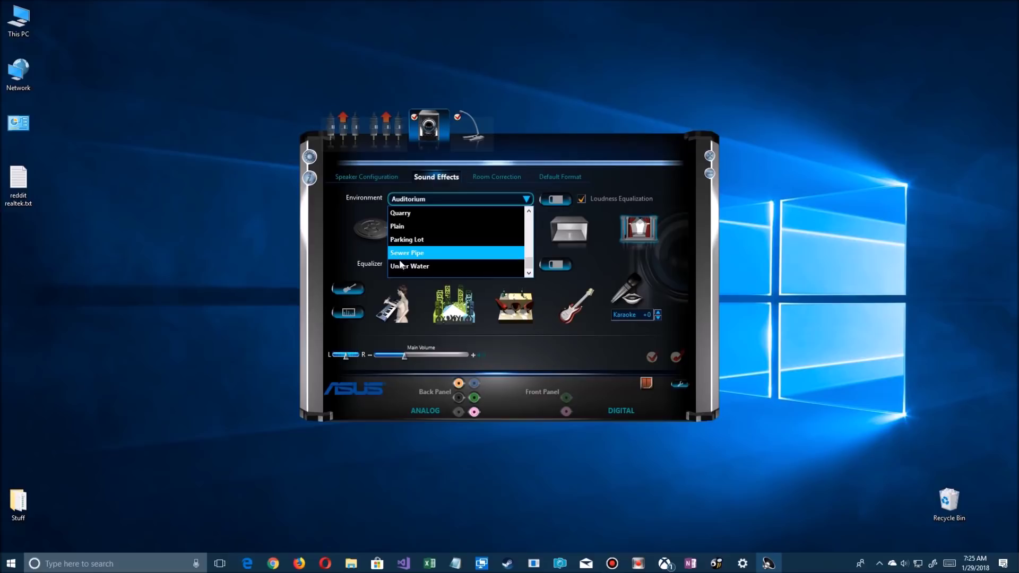
pyautogui.click(338, 241)
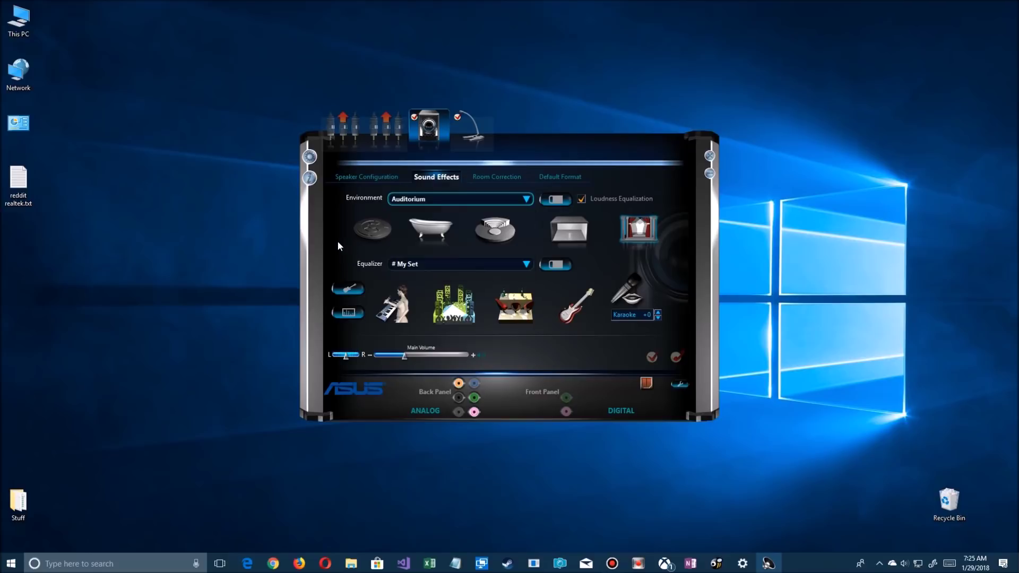
pyautogui.click(349, 288)
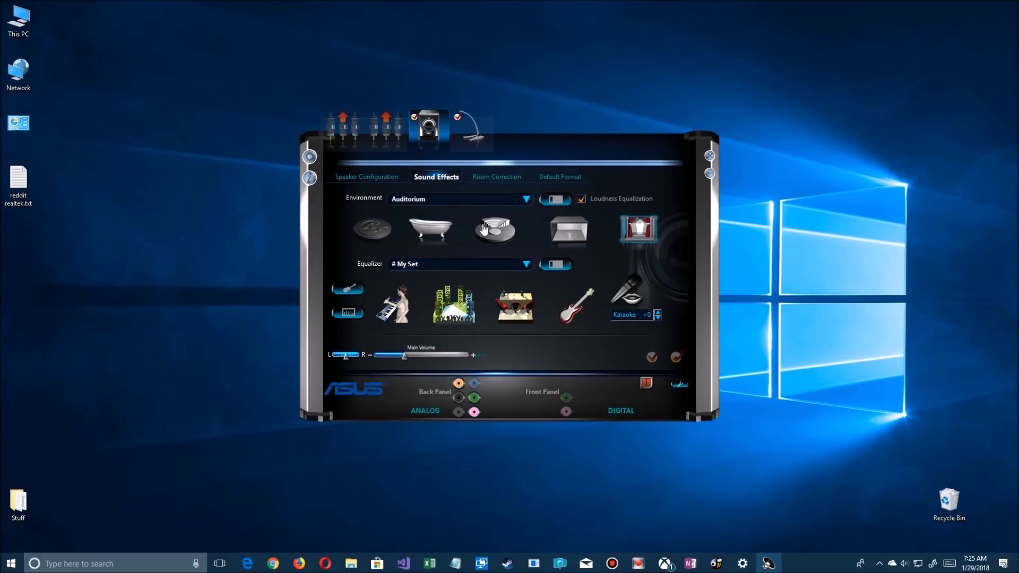
pyautogui.click(528, 201)
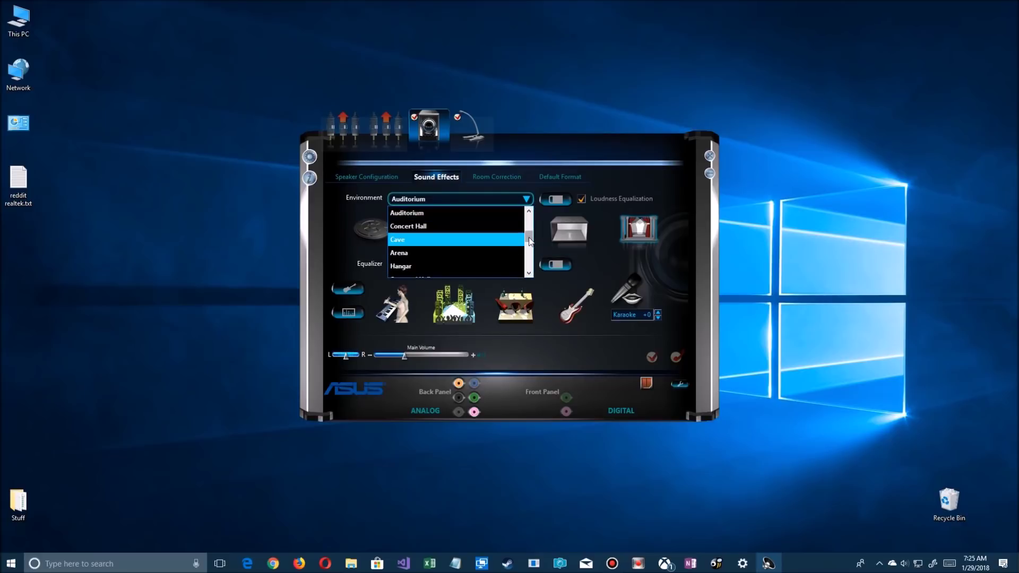
pyautogui.scroll(3, 435, 234)
pyautogui.click(413, 215)
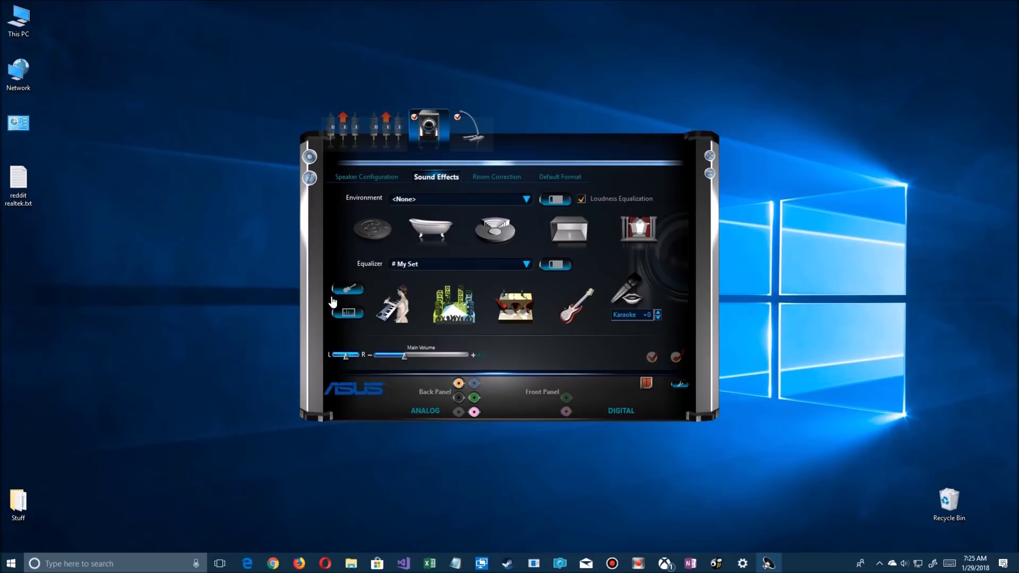
# Set the equalizer preset to Soft, then back to no preset.
pyautogui.click(532, 263)
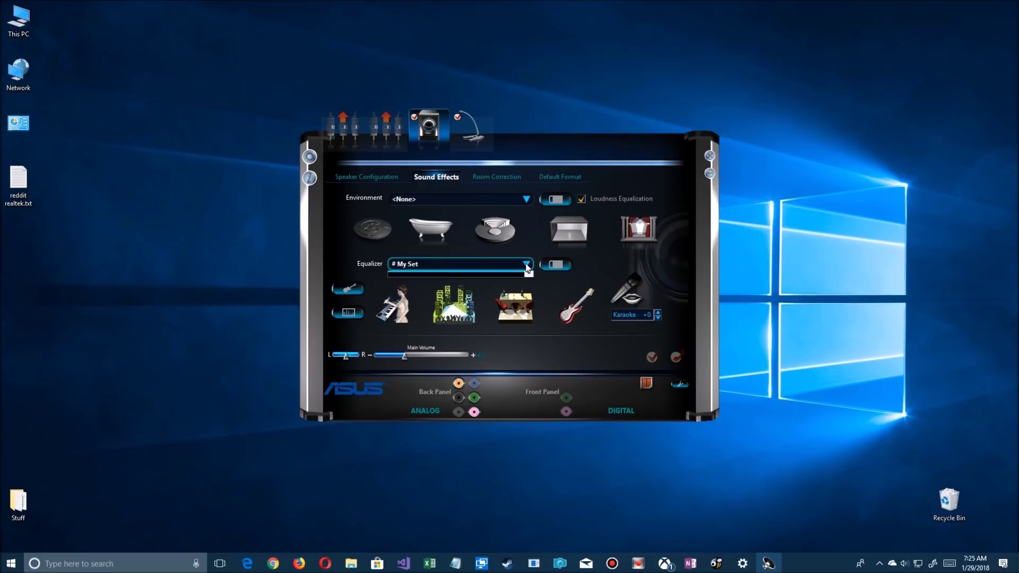
pyautogui.click(411, 278)
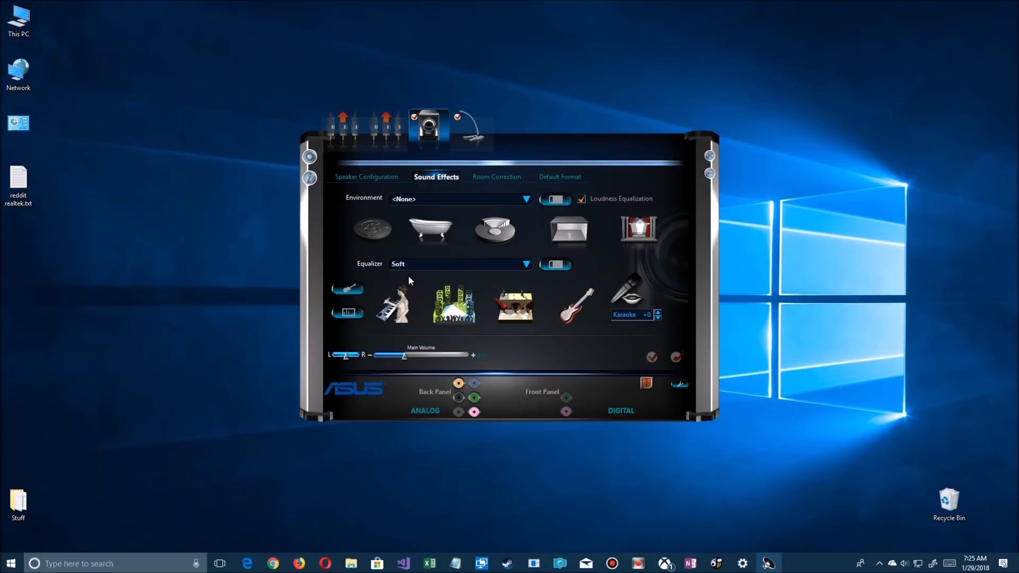
pyautogui.click(528, 265)
pyautogui.scroll(2, 523, 297)
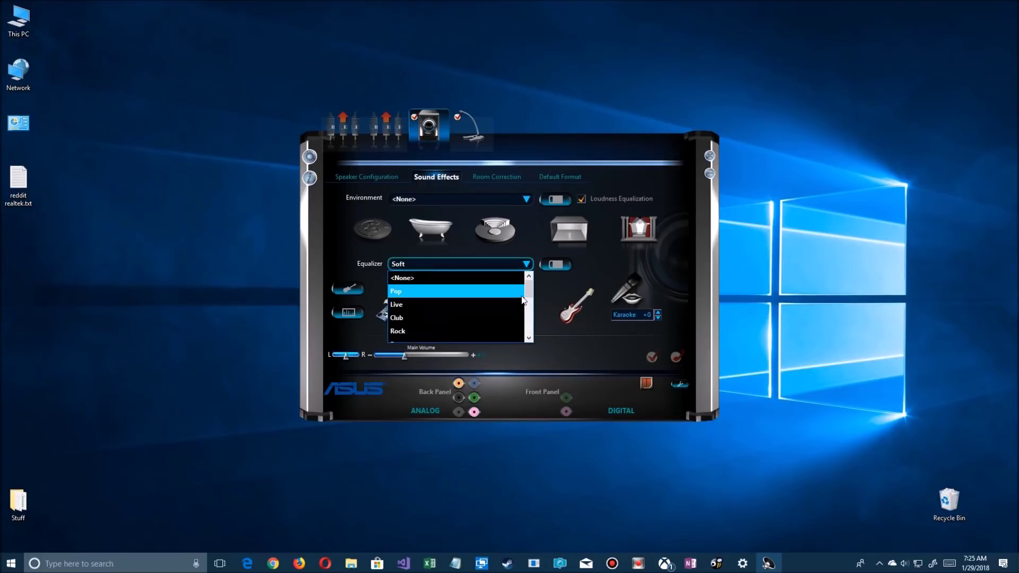
pyautogui.click(412, 277)
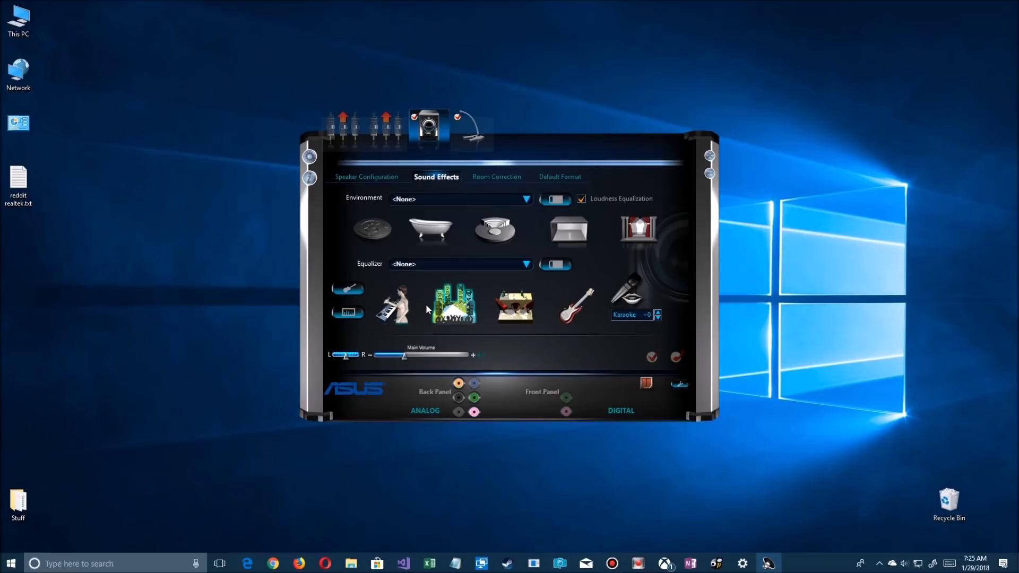
# Apply the Pop, Live, Club and finally Rock presets, showing Rock's ten band levels.
pyautogui.click(398, 307)
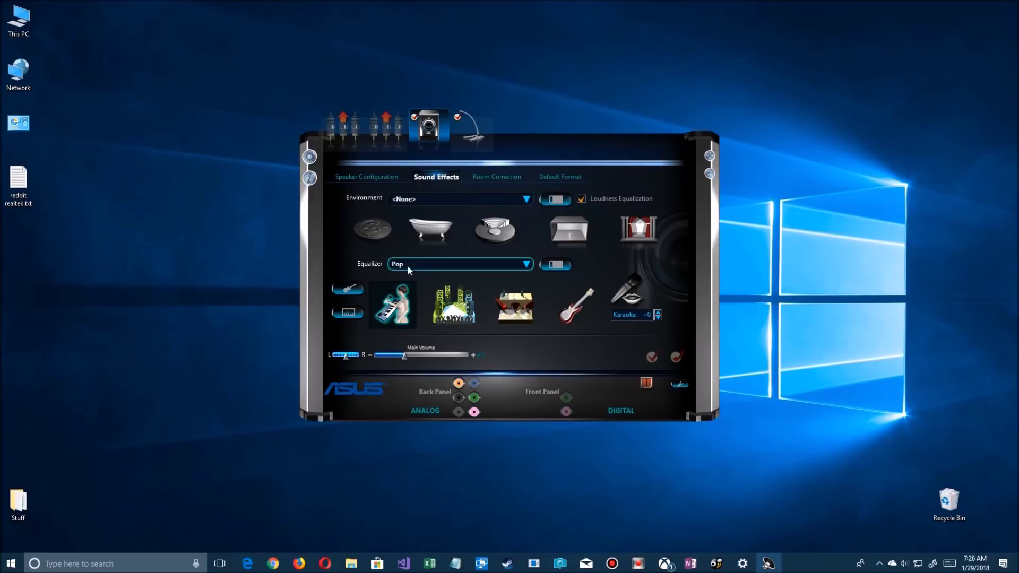
pyautogui.click(459, 306)
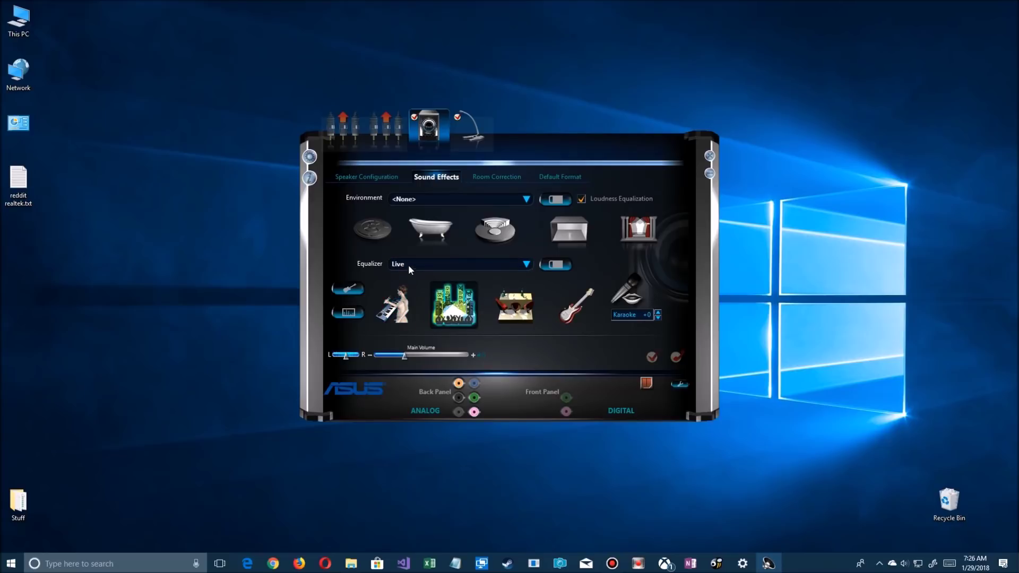
pyautogui.click(505, 307)
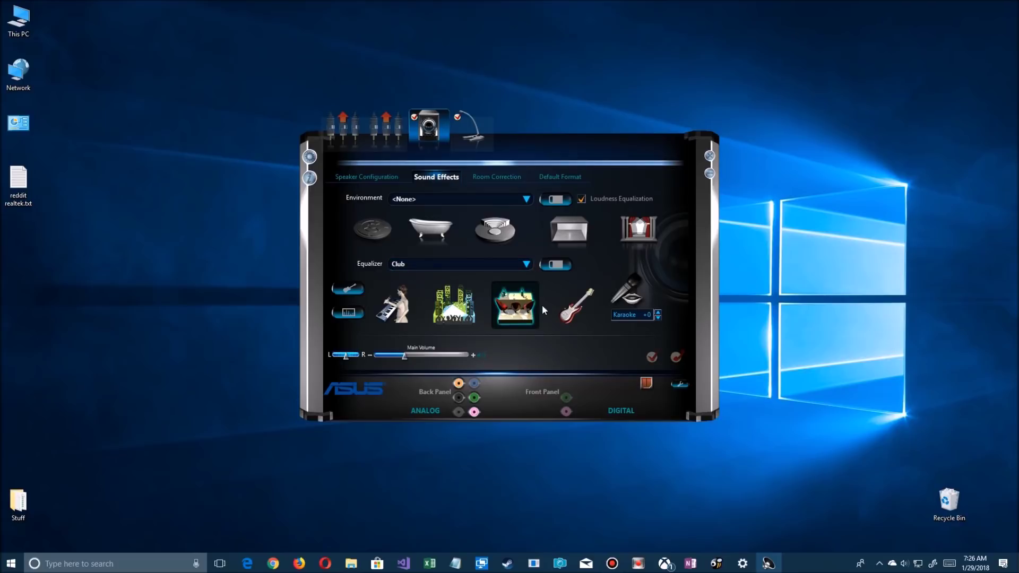
pyautogui.click(576, 305)
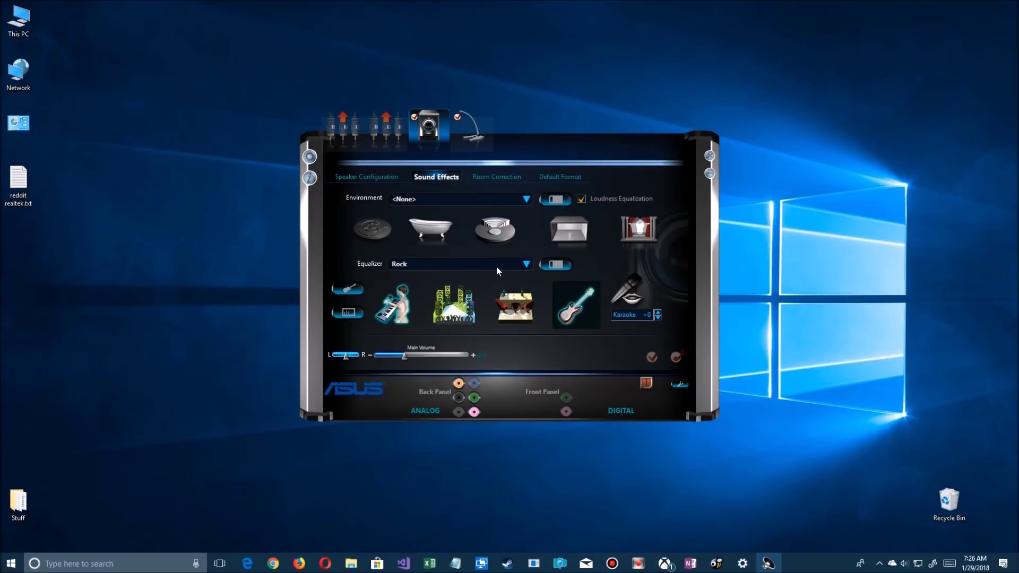
pyautogui.click(349, 312)
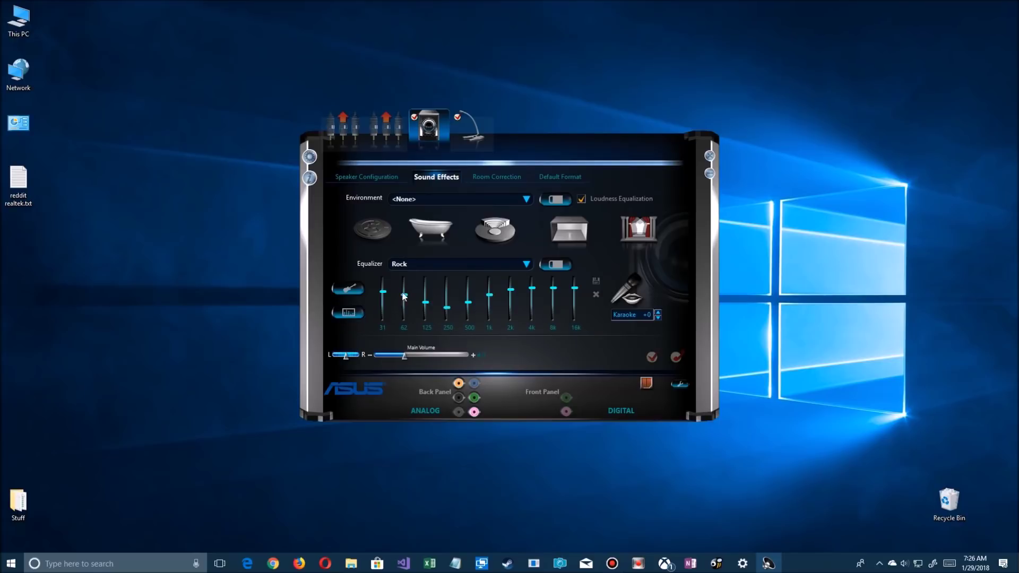
# Boost the 125 Hz and 250 Hz bands and save the curve as preset My Set.
pyautogui.moveTo(447, 308); pyautogui.dragTo(424, 292)
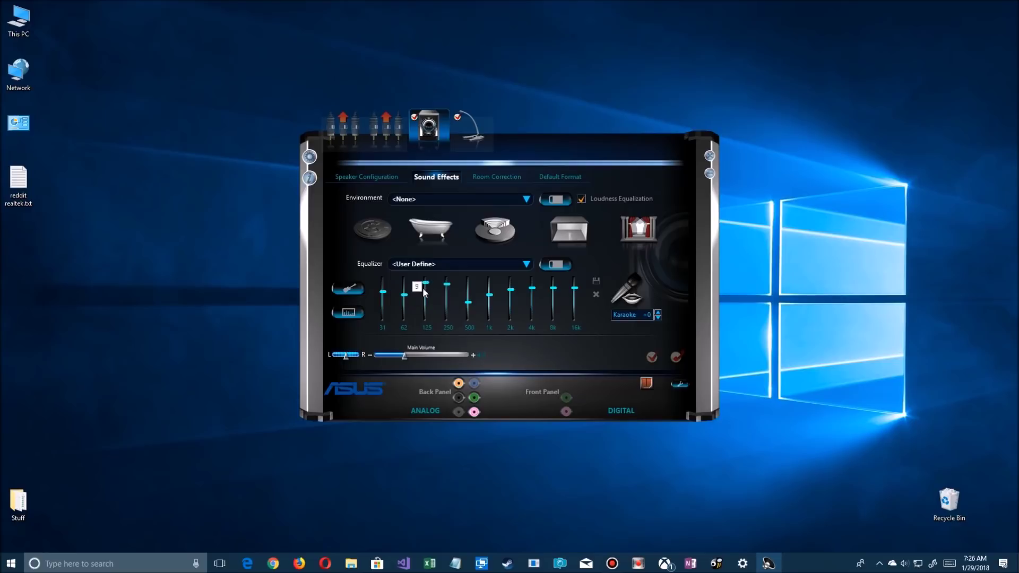
pyautogui.click(596, 283)
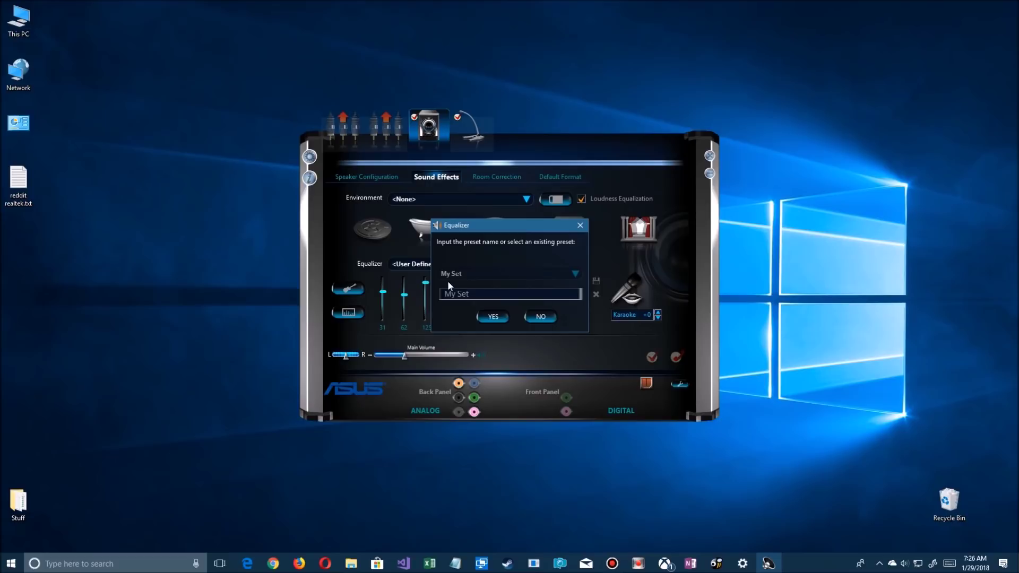
pyautogui.moveTo(443, 294); pyautogui.dragTo(518, 303)
pyautogui.click(494, 317)
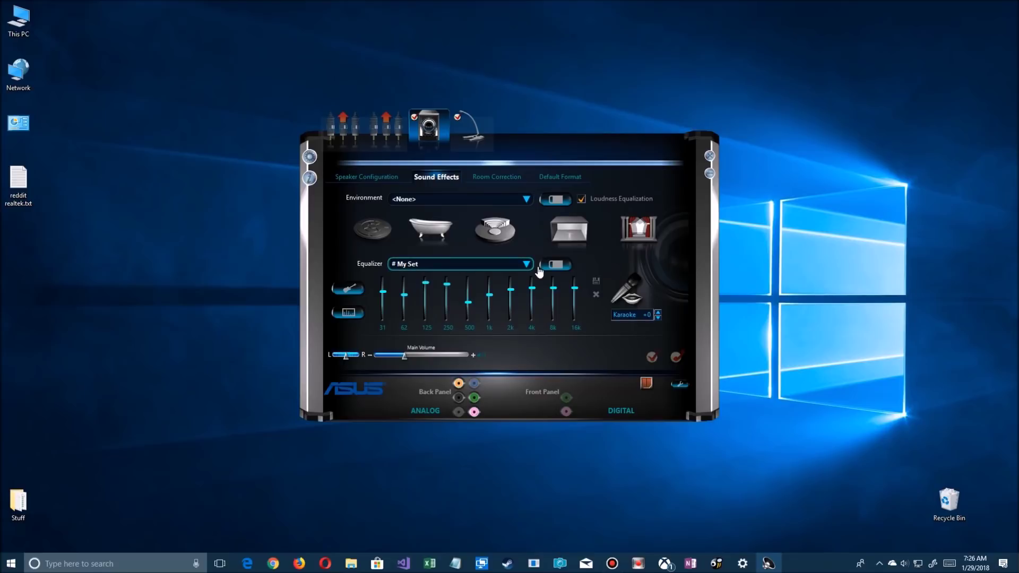
# Switch the equalizer to Soft, then no preset, and finally apply # My Set.
pyautogui.click(525, 266)
pyautogui.click(410, 299)
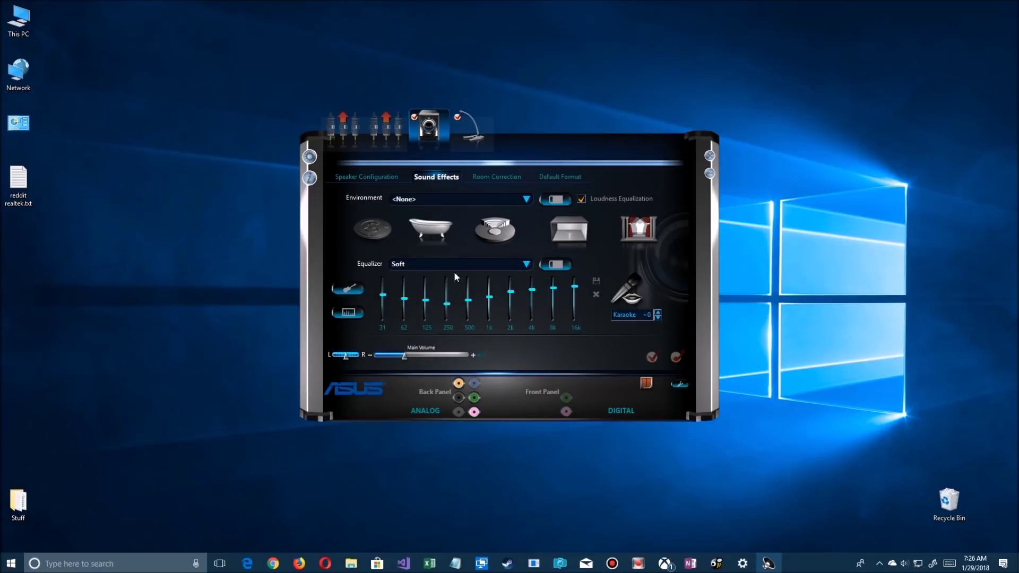
pyautogui.click(526, 264)
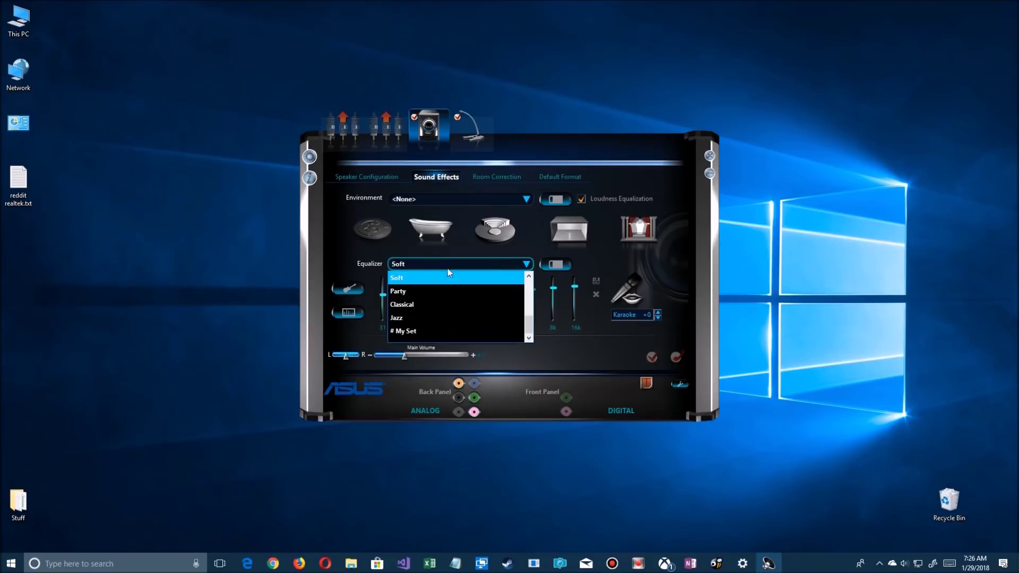
pyautogui.scroll(1, 413, 273)
pyautogui.click(405, 277)
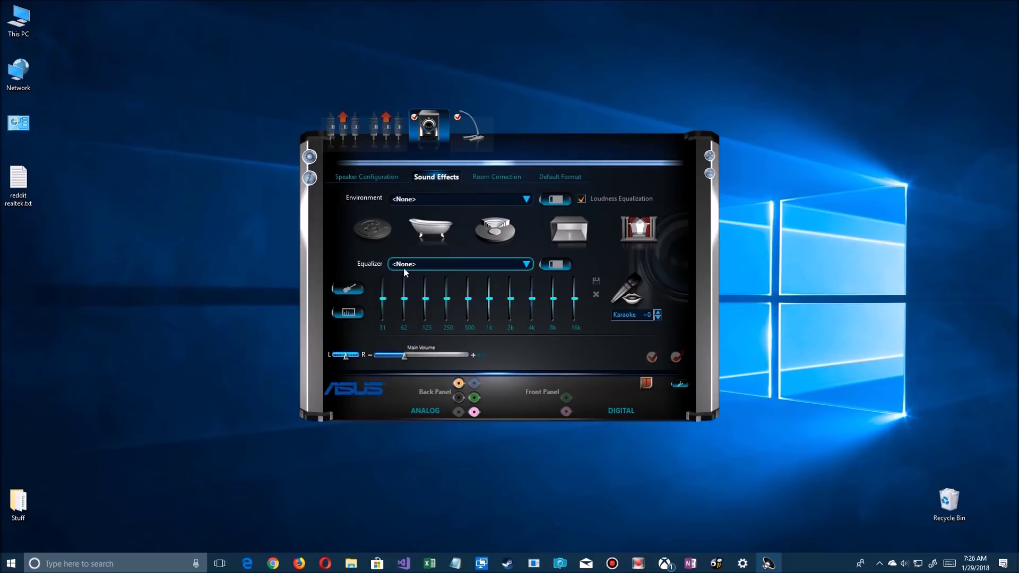
pyautogui.click(526, 264)
pyautogui.scroll(-1, 413, 329)
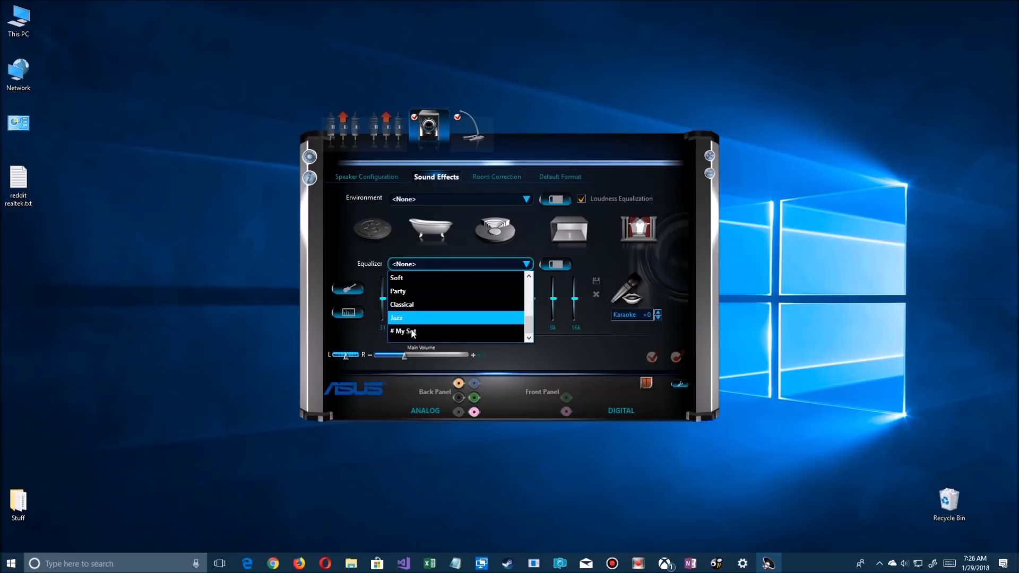
pyautogui.click(411, 332)
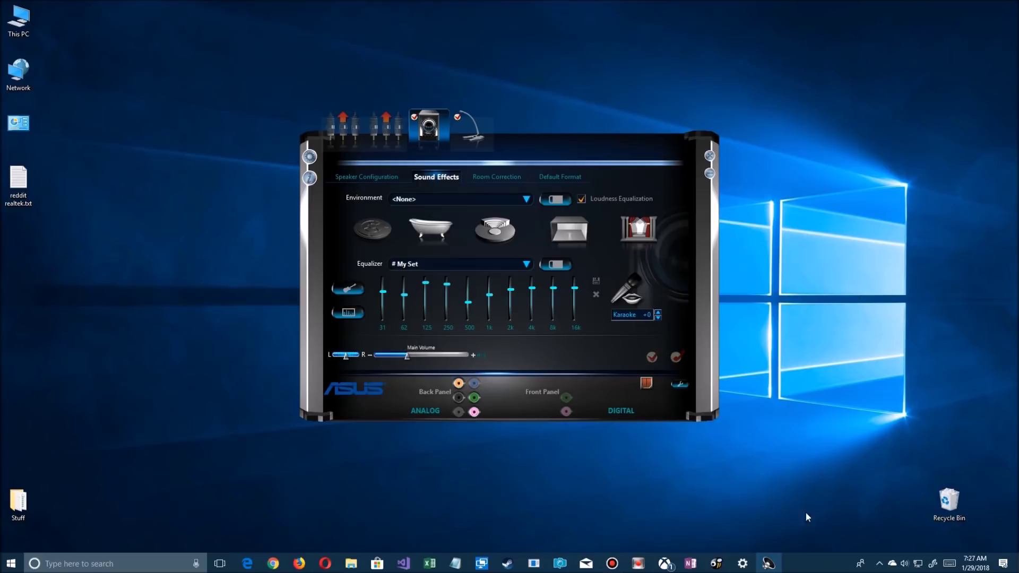
# Show the Room Correction settings with speaker distances in metres.
pyautogui.moveTo(904, 565)
pyautogui.click(492, 177)
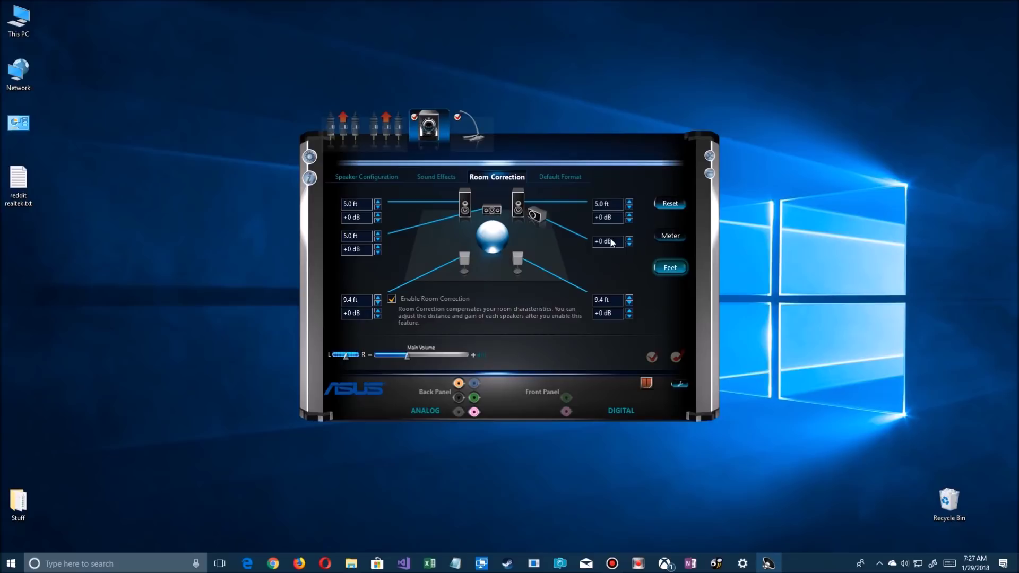
pyautogui.click(670, 239)
pyautogui.click(670, 269)
# Review the default sample formats, keep 24-bit 48000 Hz, and return to Speaker Configuration.
pyautogui.click(553, 177)
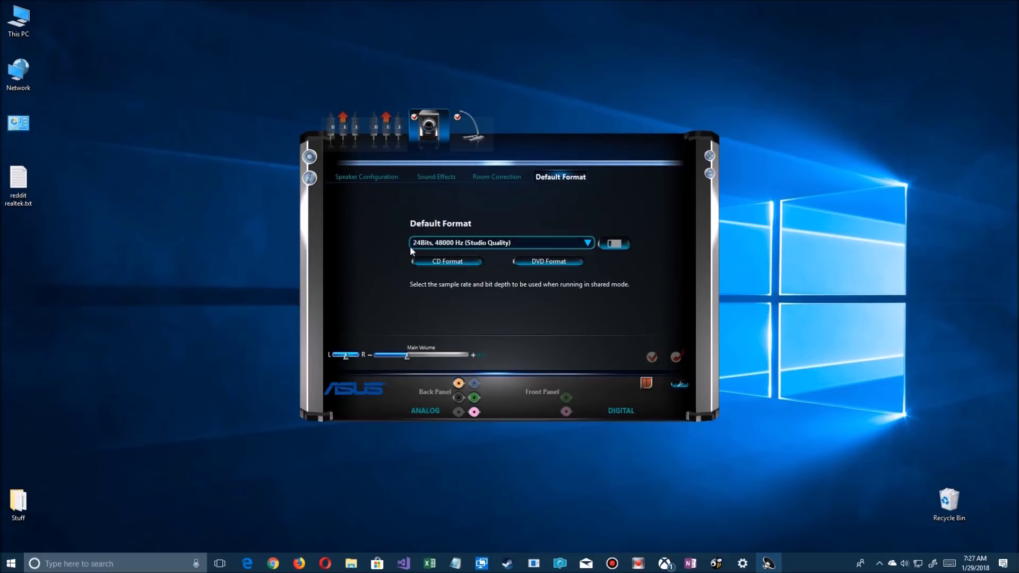
pyautogui.click(587, 243)
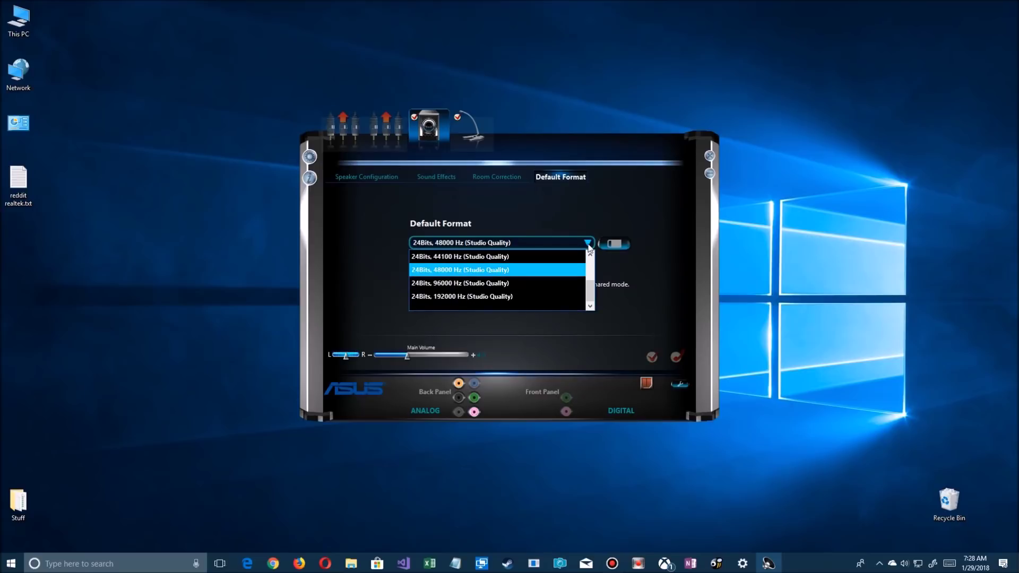
pyautogui.moveTo(590, 284)
pyautogui.mouseDown()
pyautogui.moveTo(590, 261)
pyautogui.moveTo(590, 302)
pyautogui.moveTo(589, 275)
pyautogui.mouseUp()
pyautogui.click(529, 216)
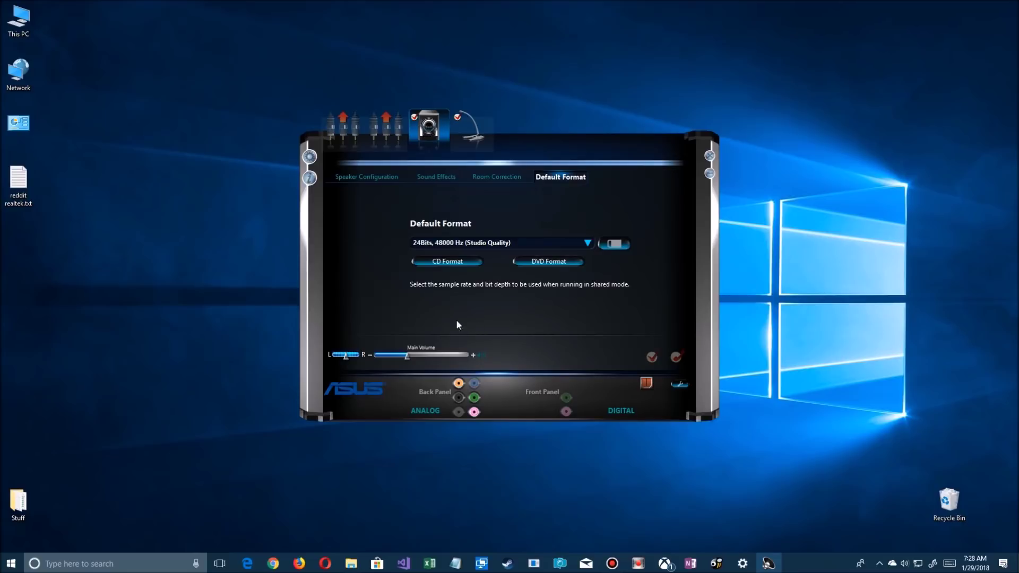
pyautogui.click(351, 180)
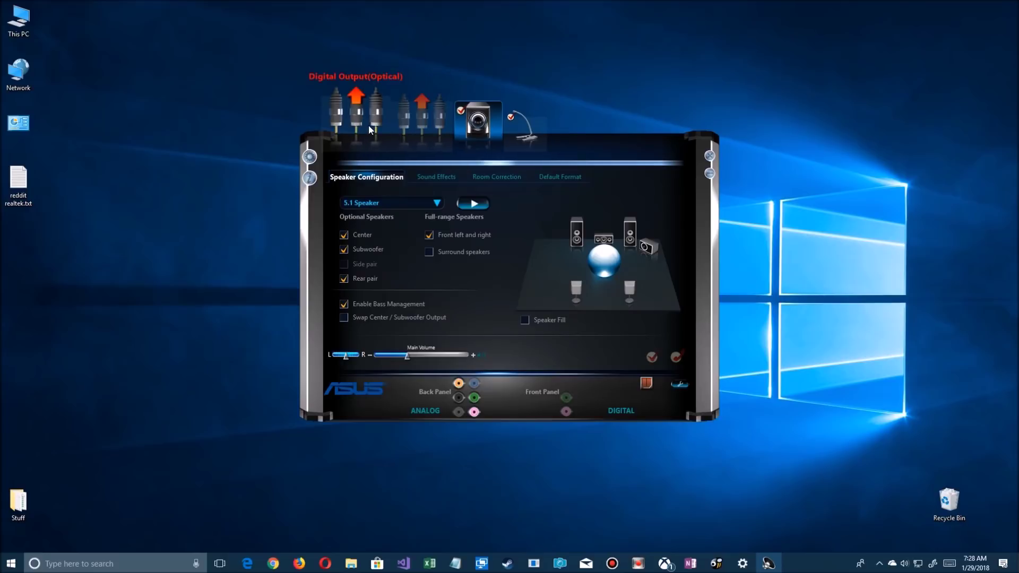
# View the Digital Output and Optical output settings, then the microphone's settings.
pyautogui.click(422, 124)
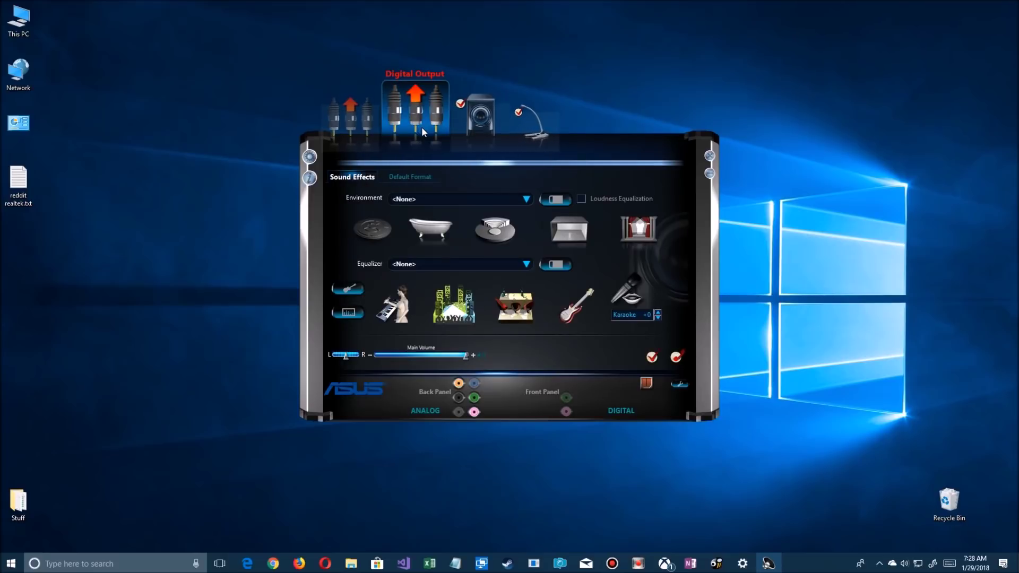
pyautogui.click(355, 123)
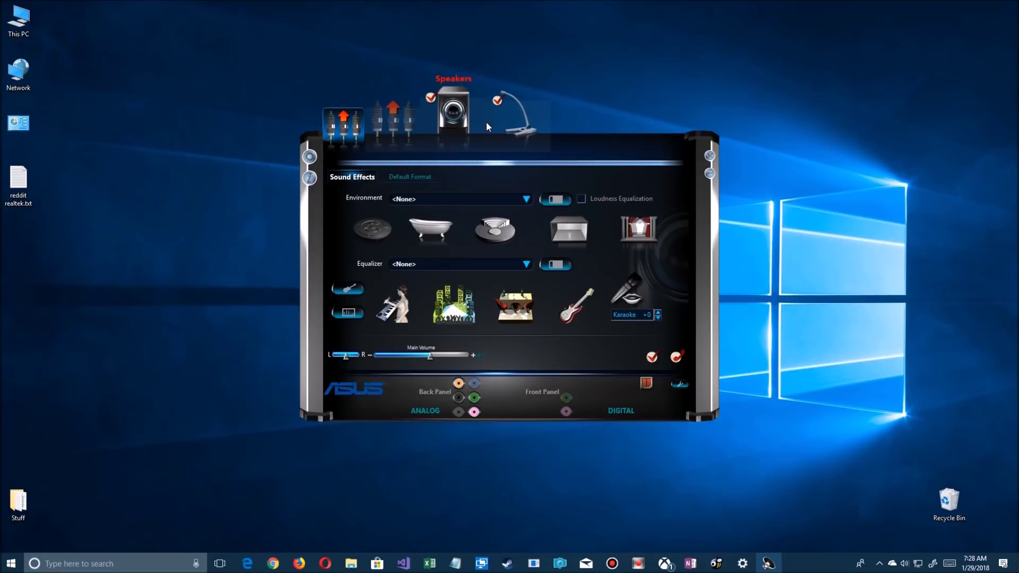
pyautogui.click(511, 126)
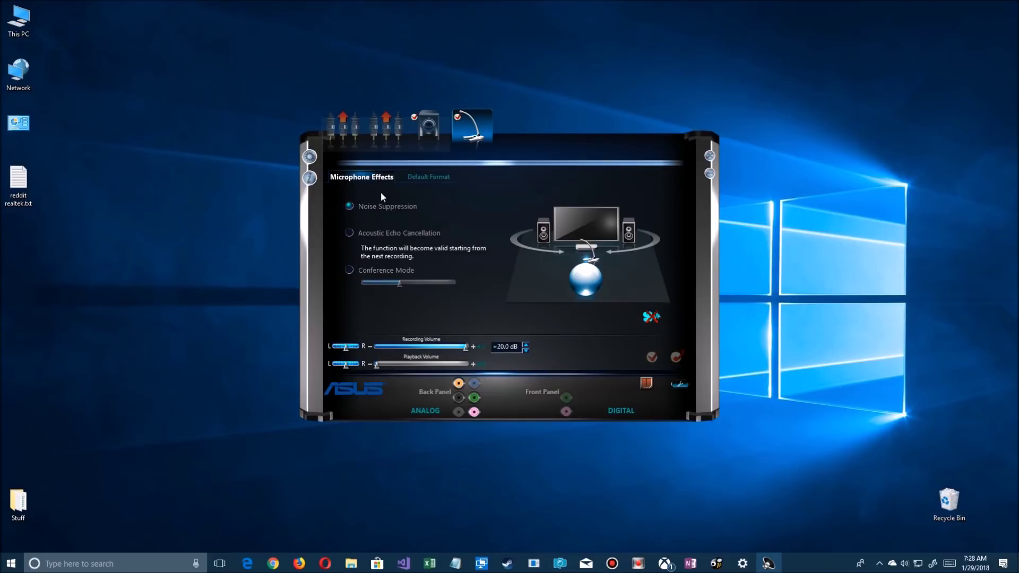
# Turn on acoustic echo cancellation and conference mode with output gain 3.
pyautogui.click(349, 233)
pyautogui.click(349, 234)
pyautogui.click(351, 236)
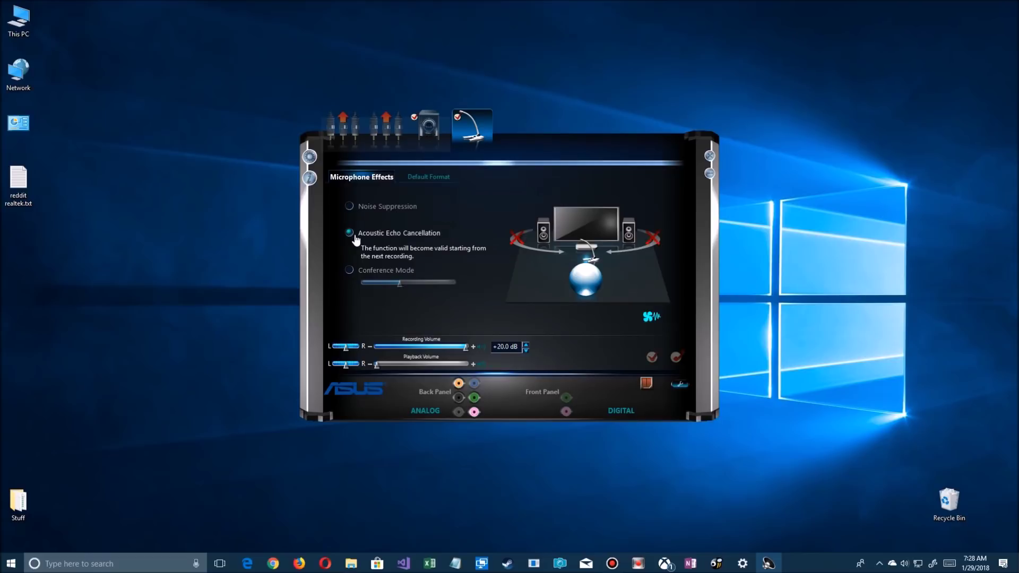
pyautogui.click(376, 274)
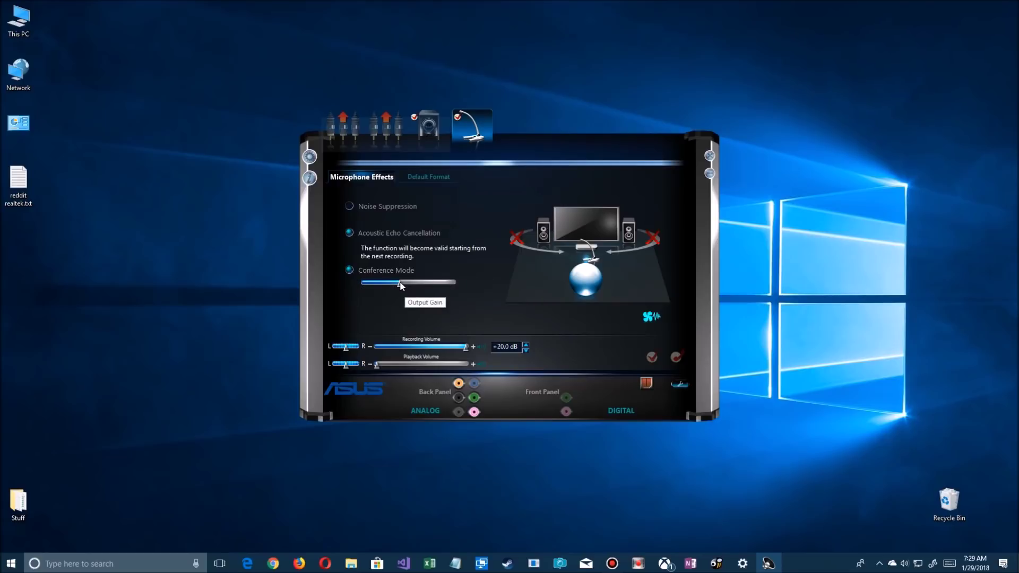
pyautogui.moveTo(401, 285); pyautogui.dragTo(437, 288)
# Leave only noise suppression on and return to the speakers' settings.
pyautogui.click(360, 210)
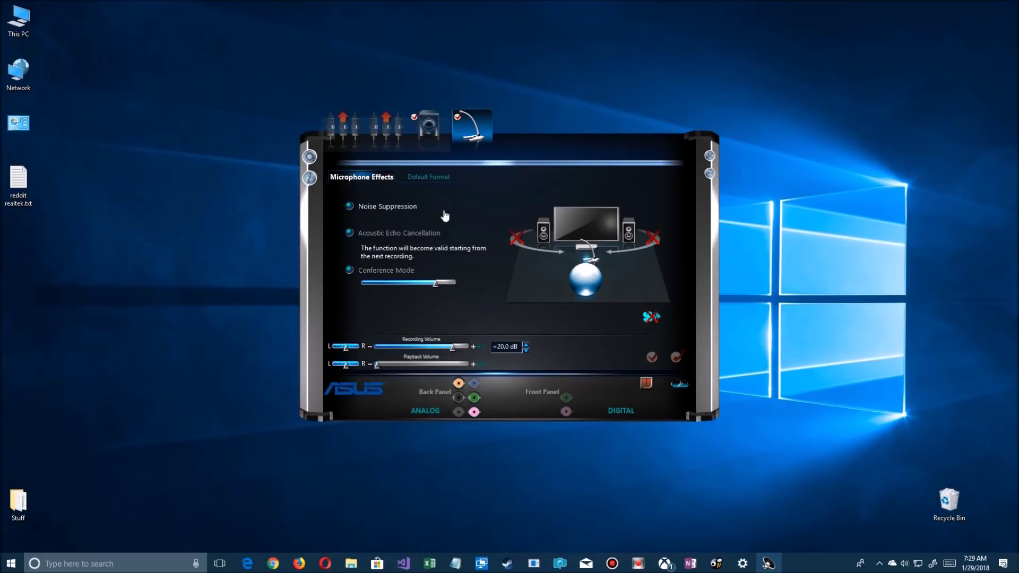
pyautogui.click(350, 270)
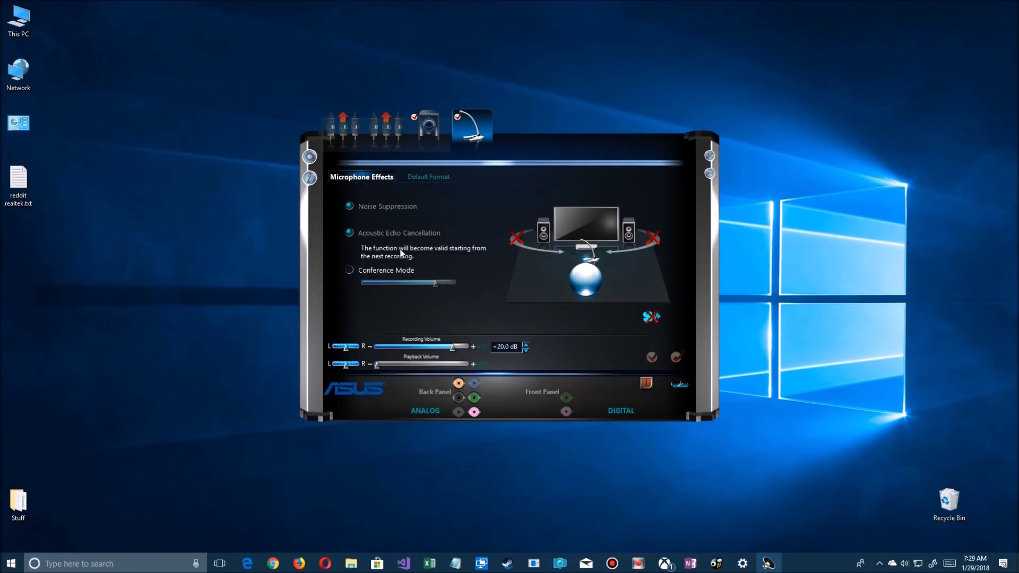
pyautogui.click(435, 234)
pyautogui.click(430, 123)
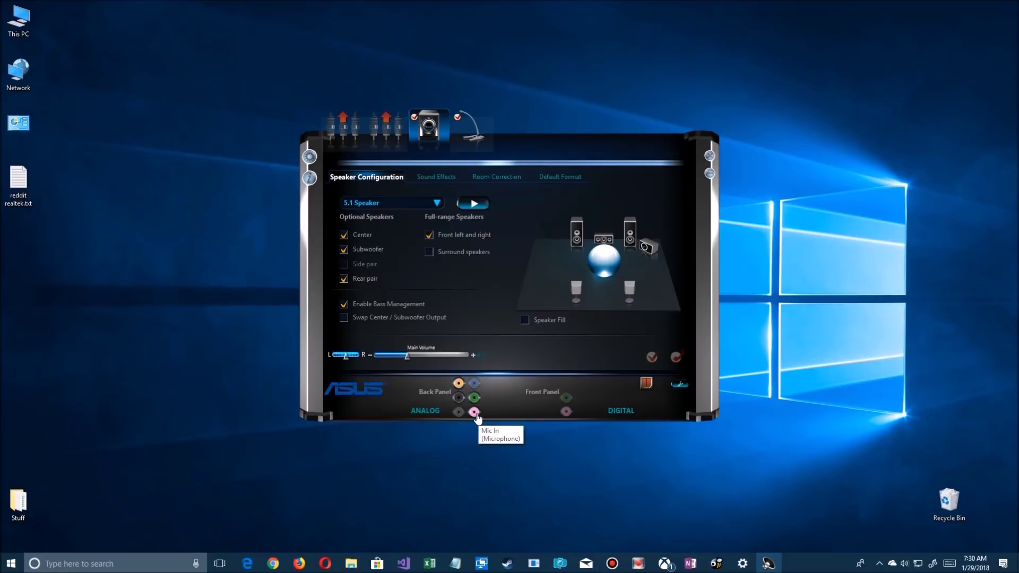
pyautogui.click(474, 413)
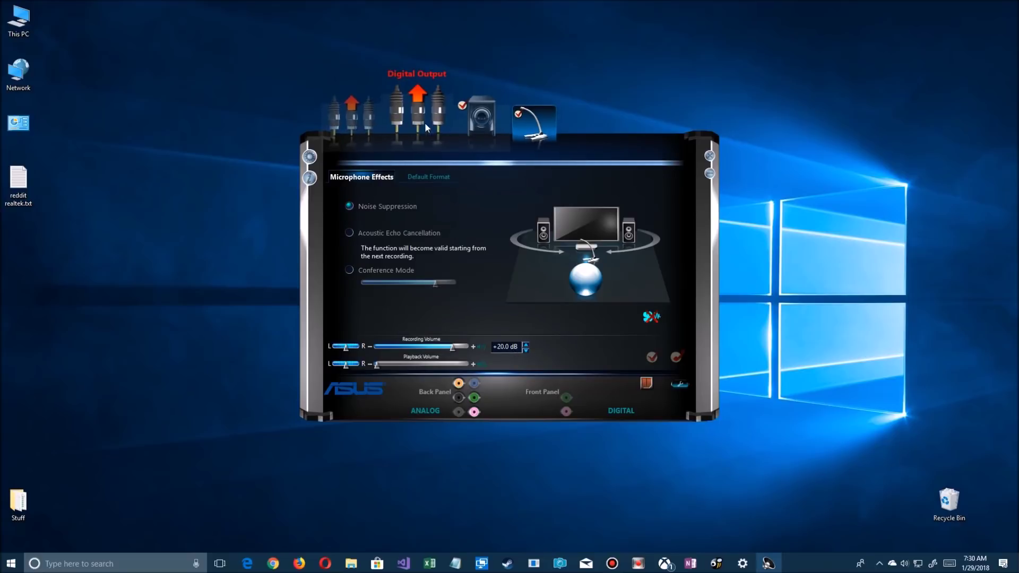
pyautogui.click(458, 382)
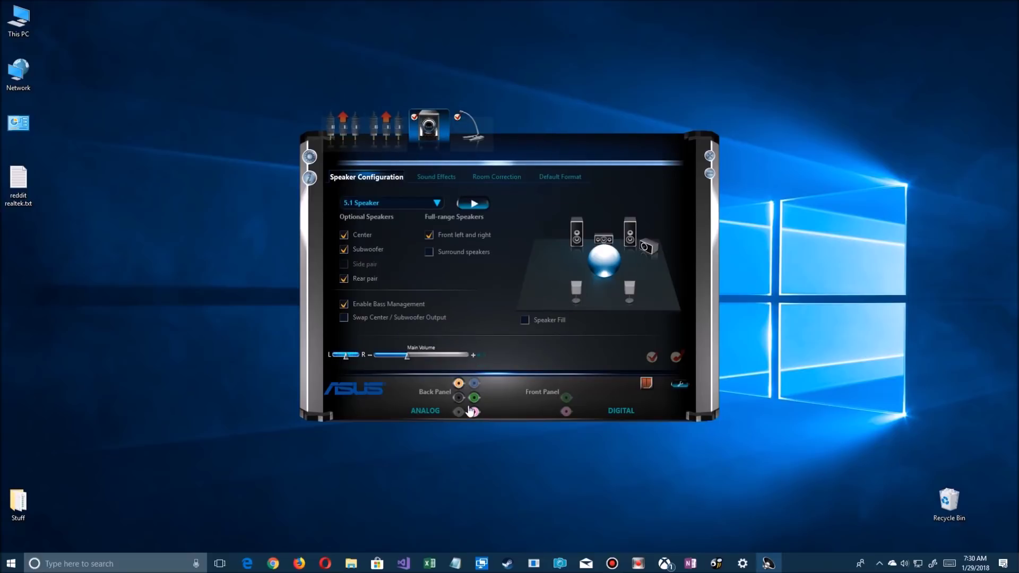